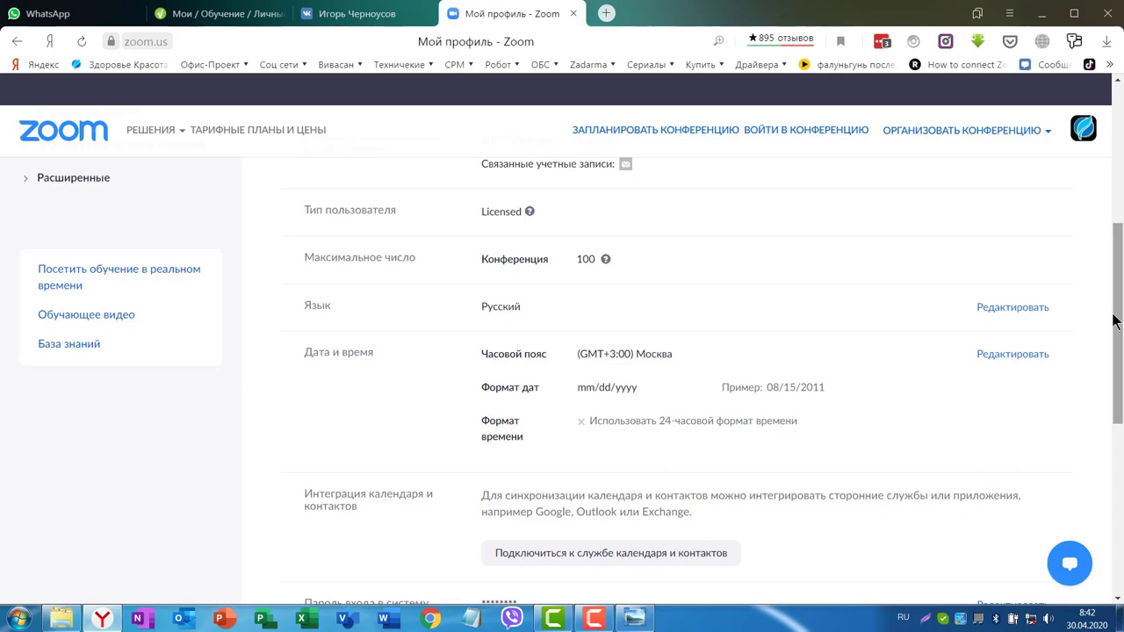
# Step: Open the account's list of upcoming meetings and launch the Zoom desktop client from the desktop
pyautogui.scroll(4, 132, 263)
pyautogui.click(81, 255)
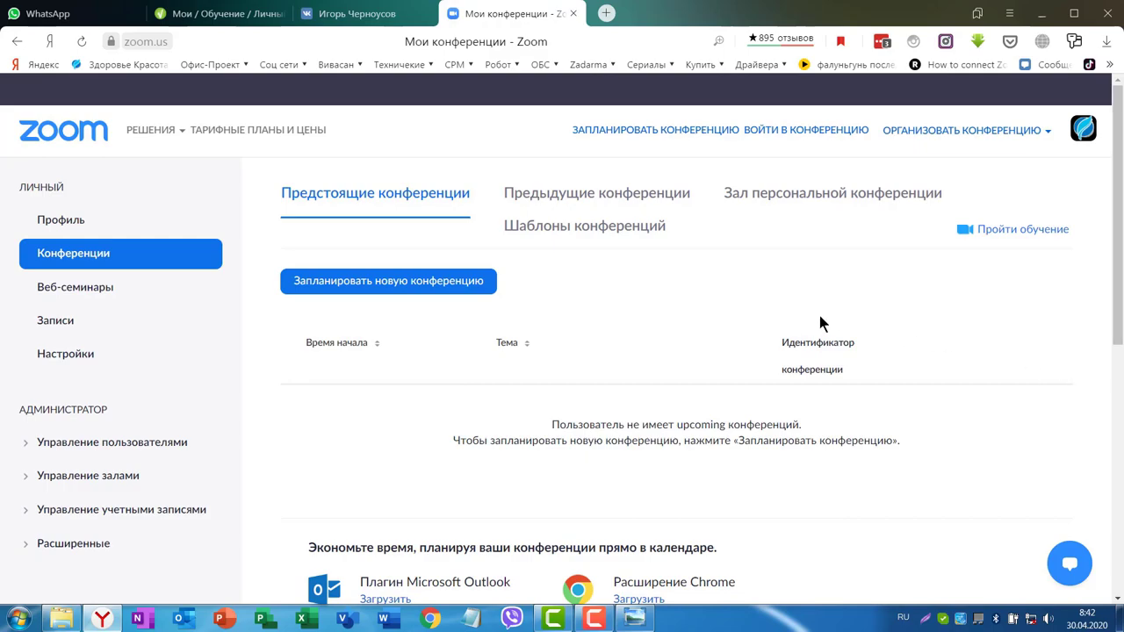
pyautogui.click(1042, 13)
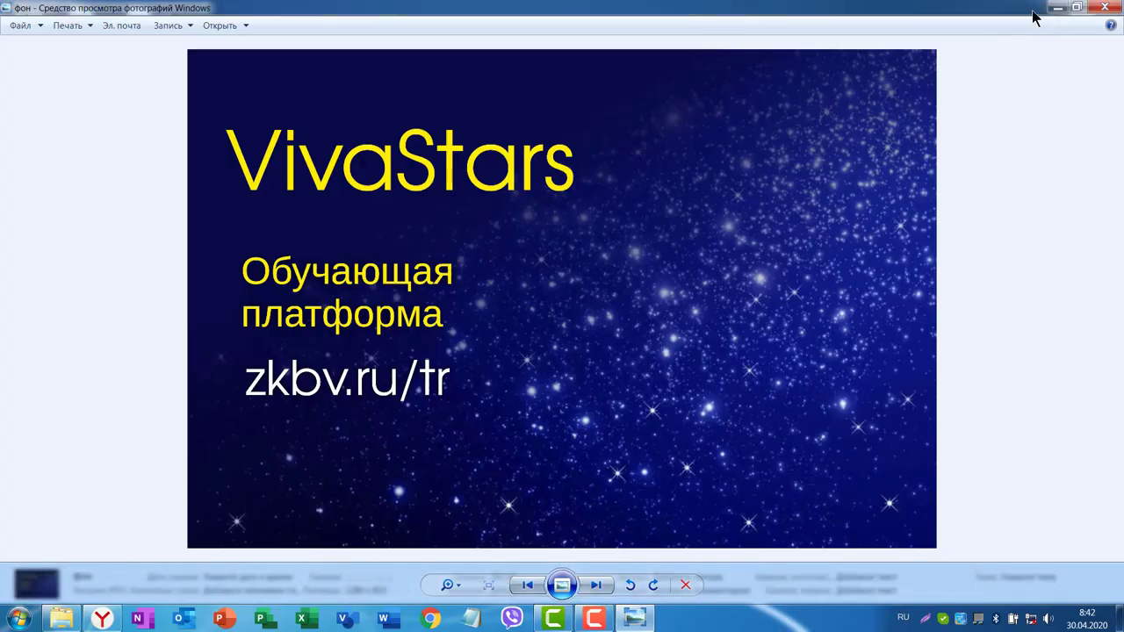
pyautogui.click(1045, 7)
pyautogui.doubleClick(355, 105)
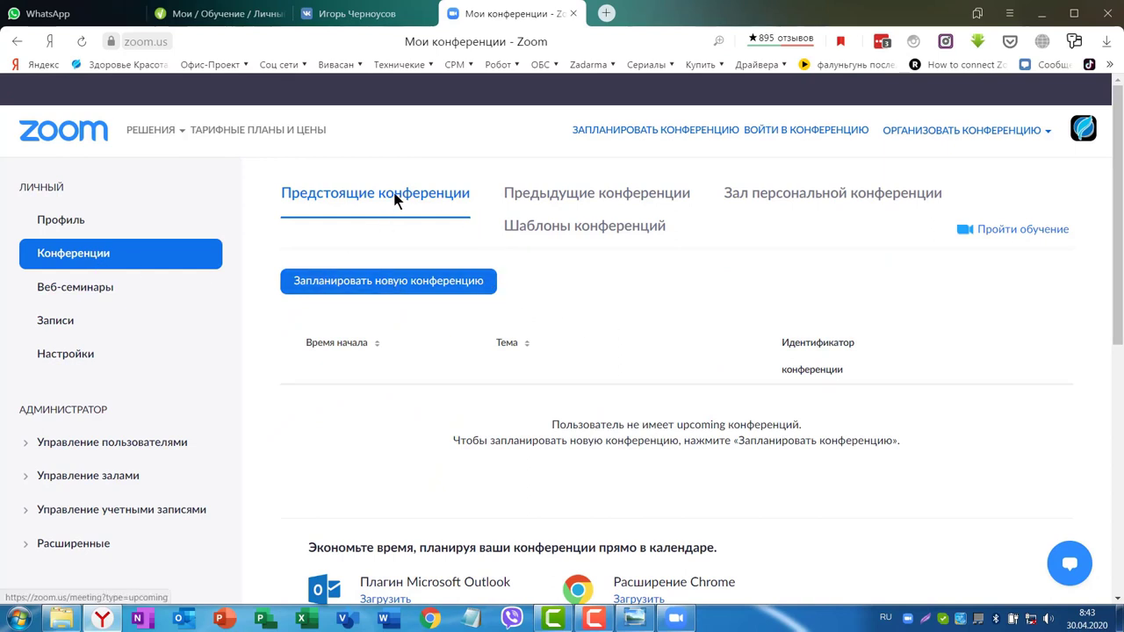
# Step: Schedule a new meeting with the topic "Языковой центр ПолиГлоТ Воронеж" and the description "офис Ростовская"
pyautogui.click(372, 281)
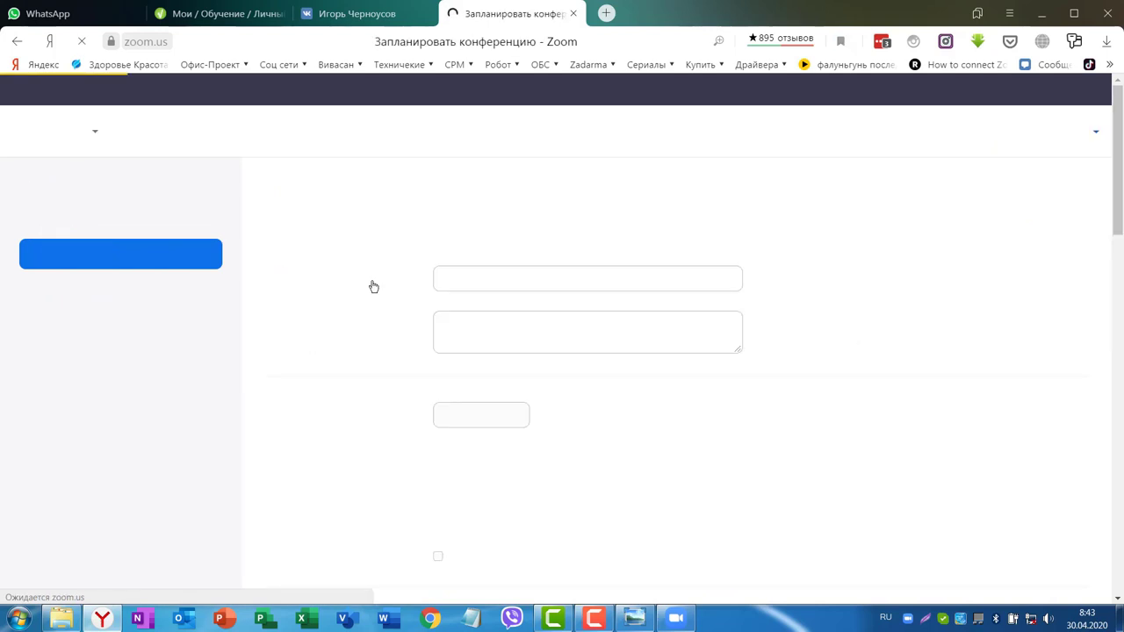
pyautogui.press('BackSpace')
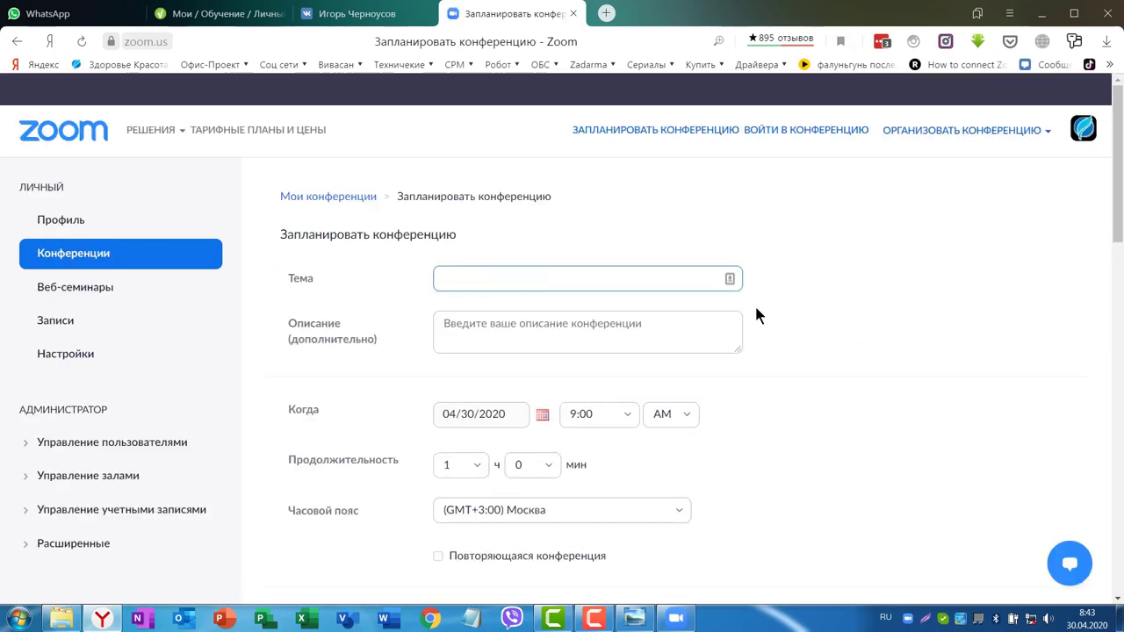
pyautogui.write('Языковой центр ПолиГлоТ Воронеж')
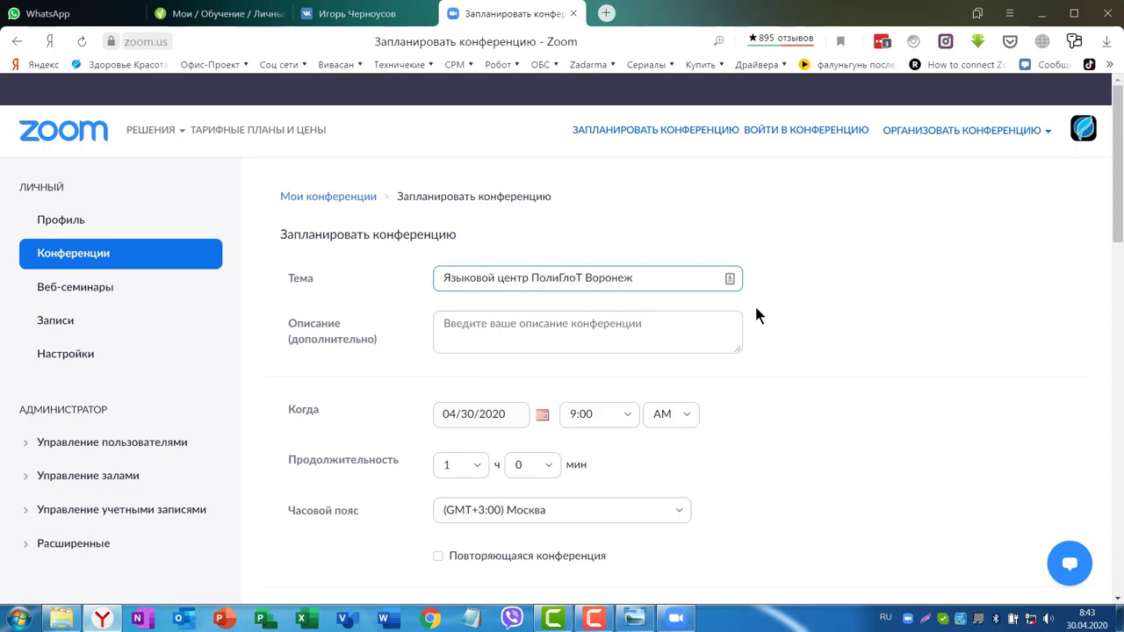
pyautogui.press('Tab')
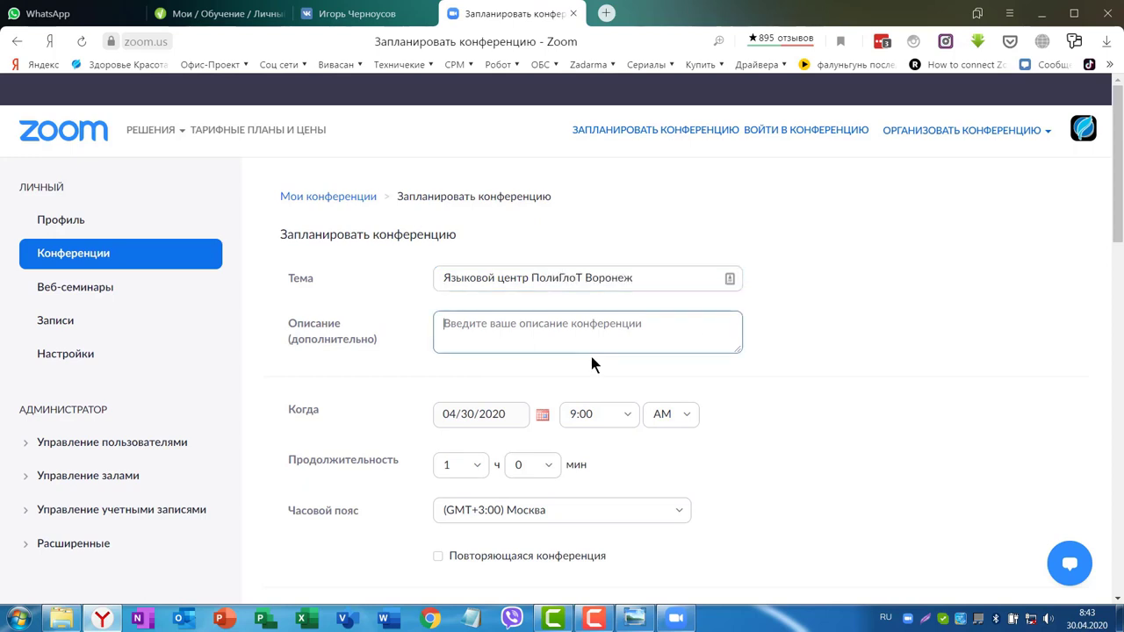
pyautogui.write('офис Ростовская')
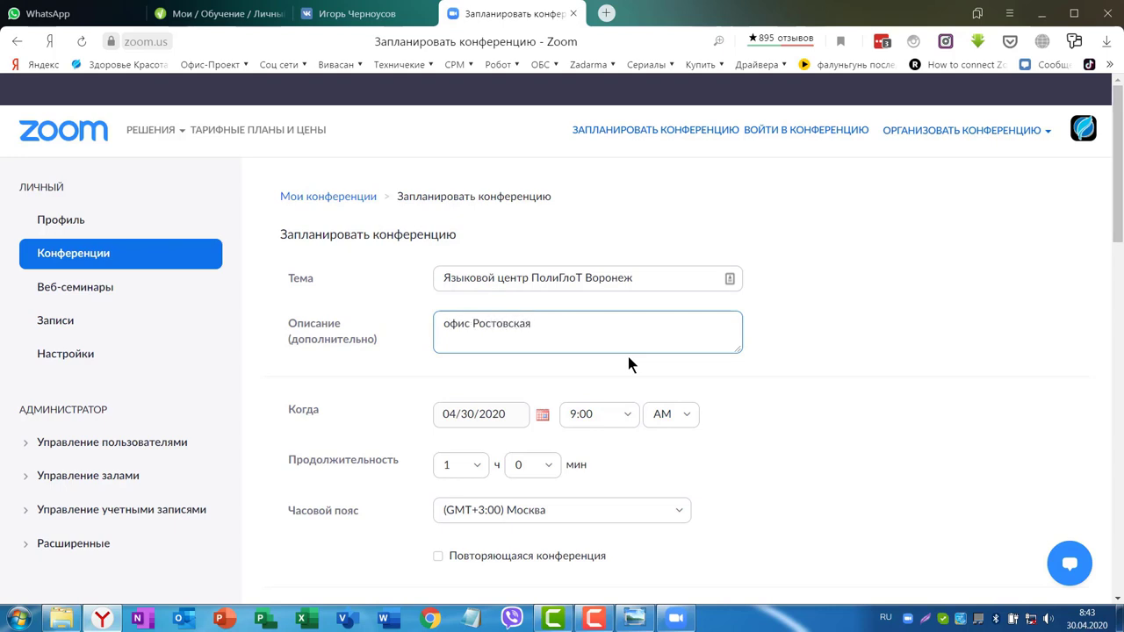
# Step: Set the meeting's duration to 8 hours
pyautogui.scroll(-2, 628, 356)
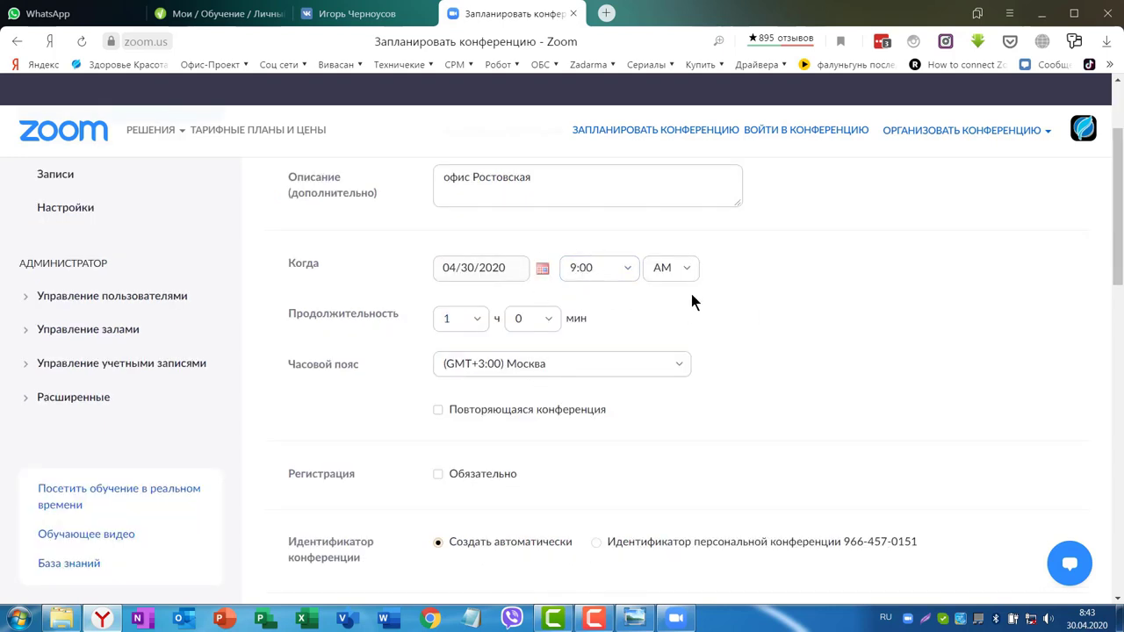
pyautogui.click(476, 321)
pyautogui.scroll(-3, 468, 404)
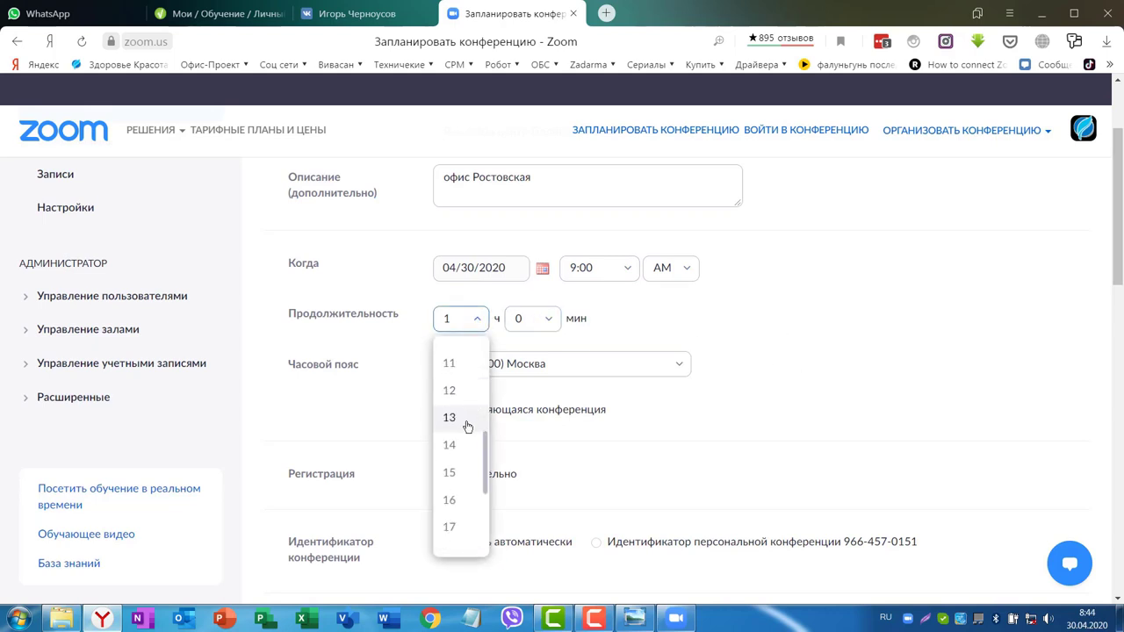
pyautogui.scroll(2, 456, 396)
pyautogui.click(447, 429)
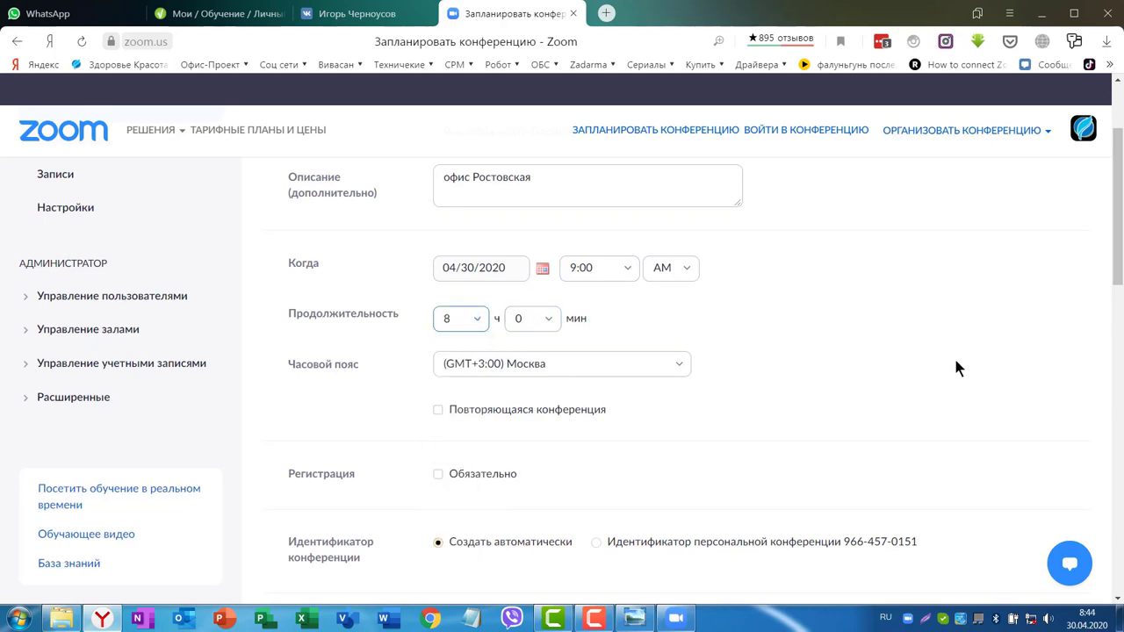
# Step: Turn off muting participants on entry, the waiting room and automatic recording, and save the meeting
pyautogui.scroll(-4, 826, 421)
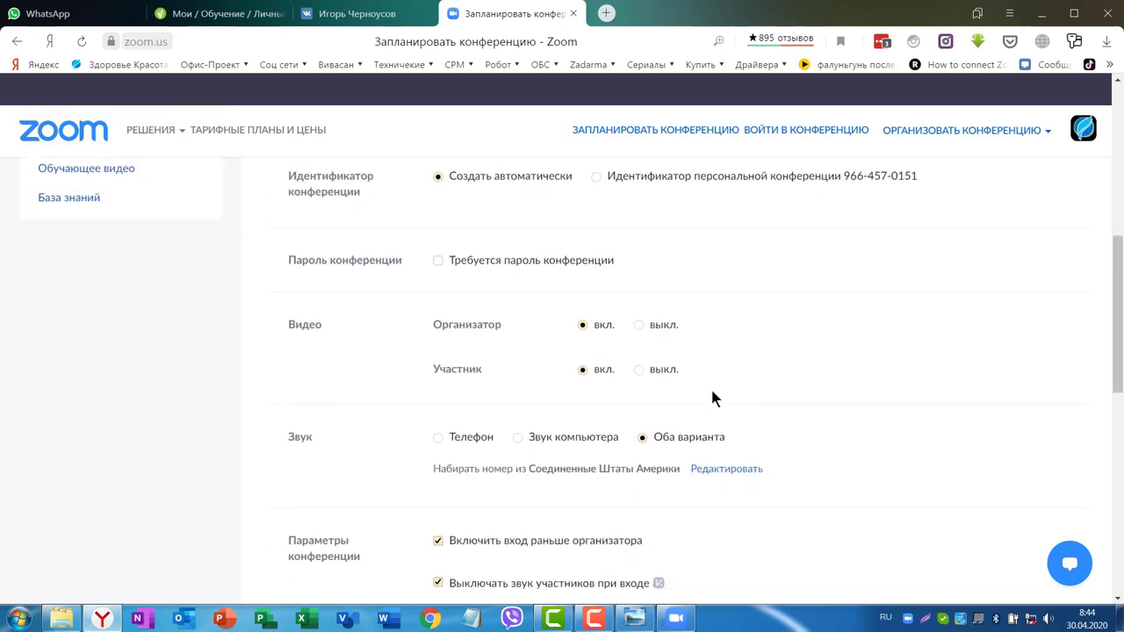
pyautogui.scroll(-3, 977, 469)
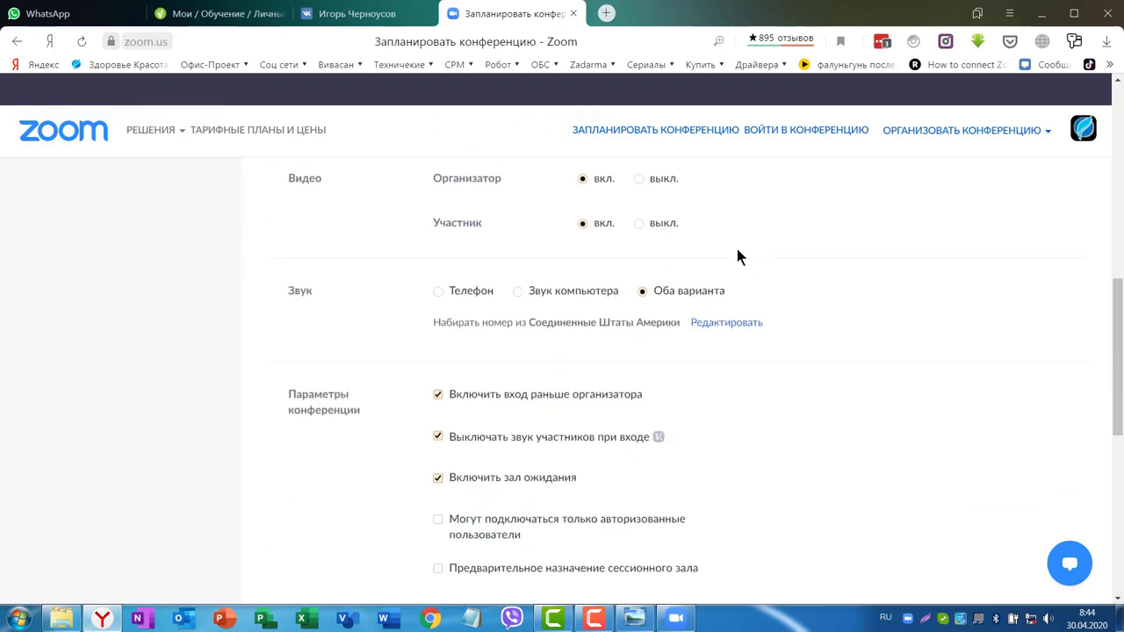
pyautogui.click(437, 365)
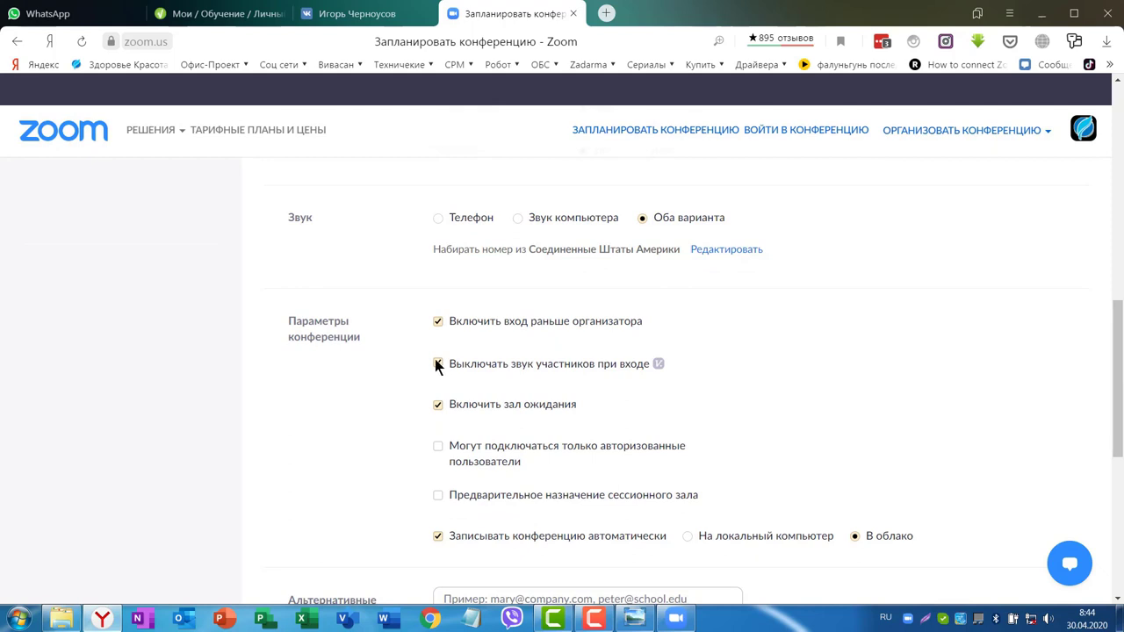
pyautogui.scroll(-1, 783, 391)
pyautogui.scroll(-1, 785, 391)
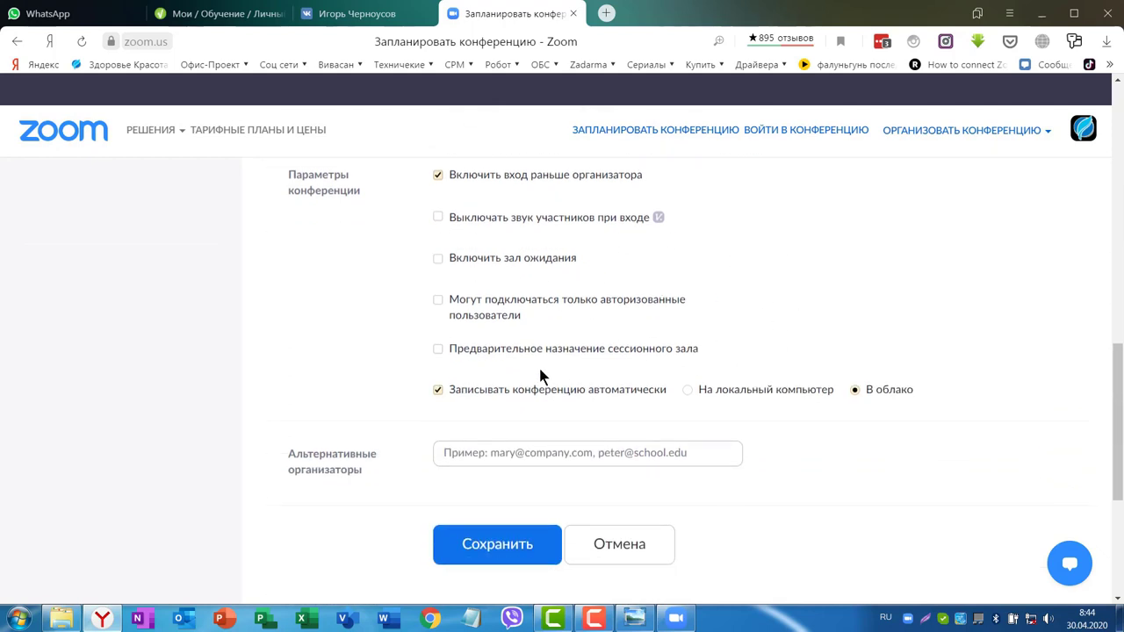
pyautogui.click(437, 390)
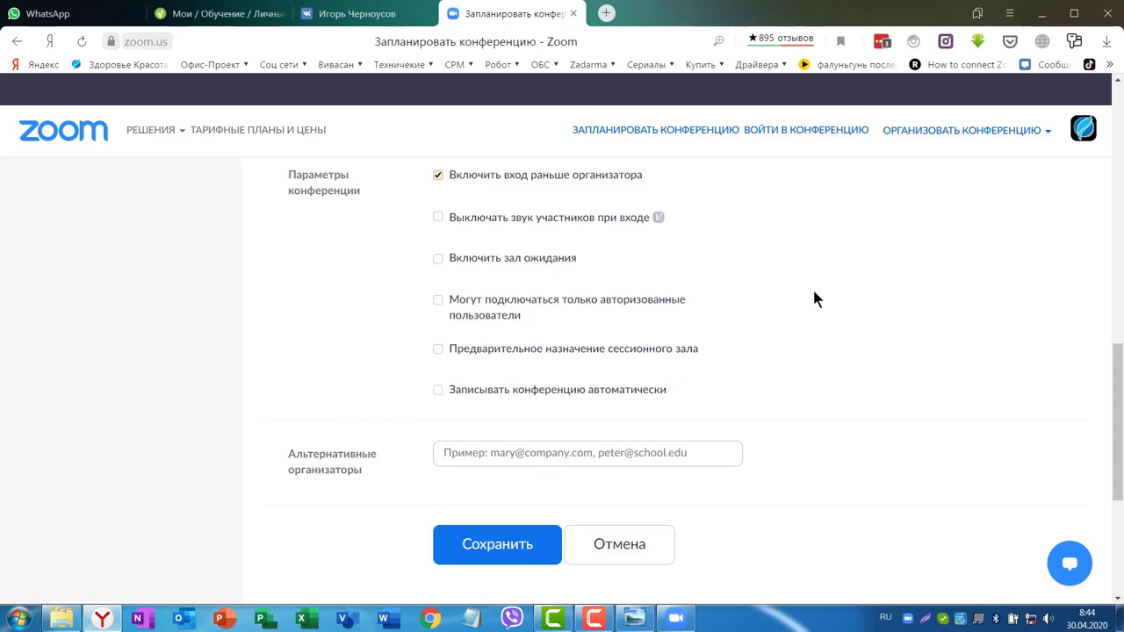
pyautogui.scroll(1, 764, 294)
pyautogui.scroll(-2, 718, 289)
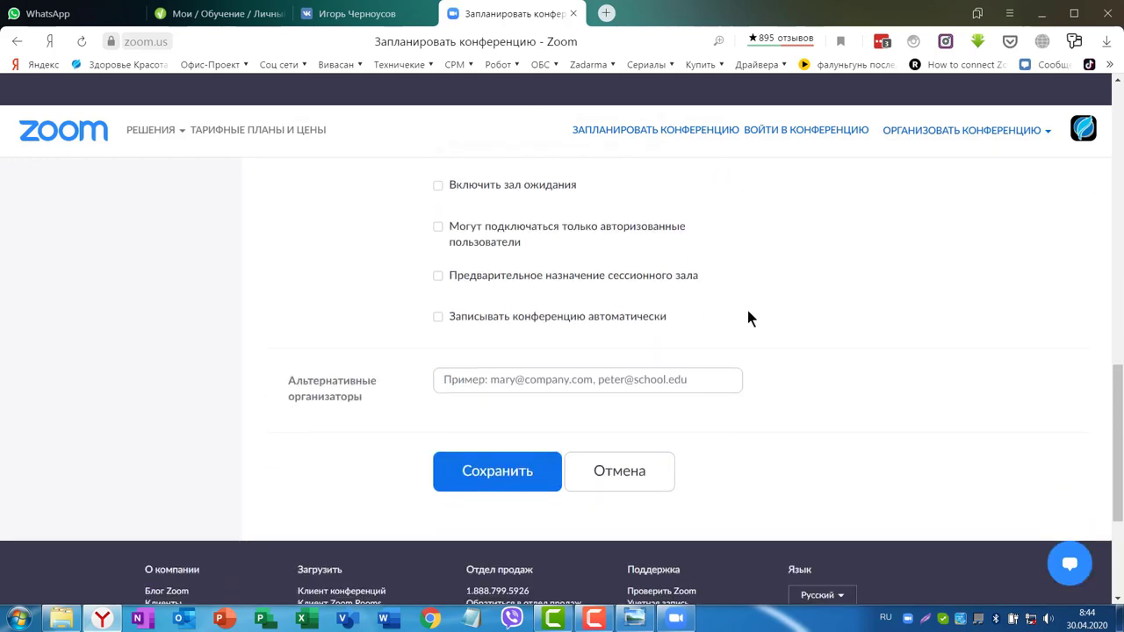
pyautogui.click(506, 475)
# Step: Copy the meeting's join URL line into a blank Notepad document and highlight the meeting ID at the end of the link
pyautogui.moveTo(720, 326); pyautogui.dragTo(435, 327)
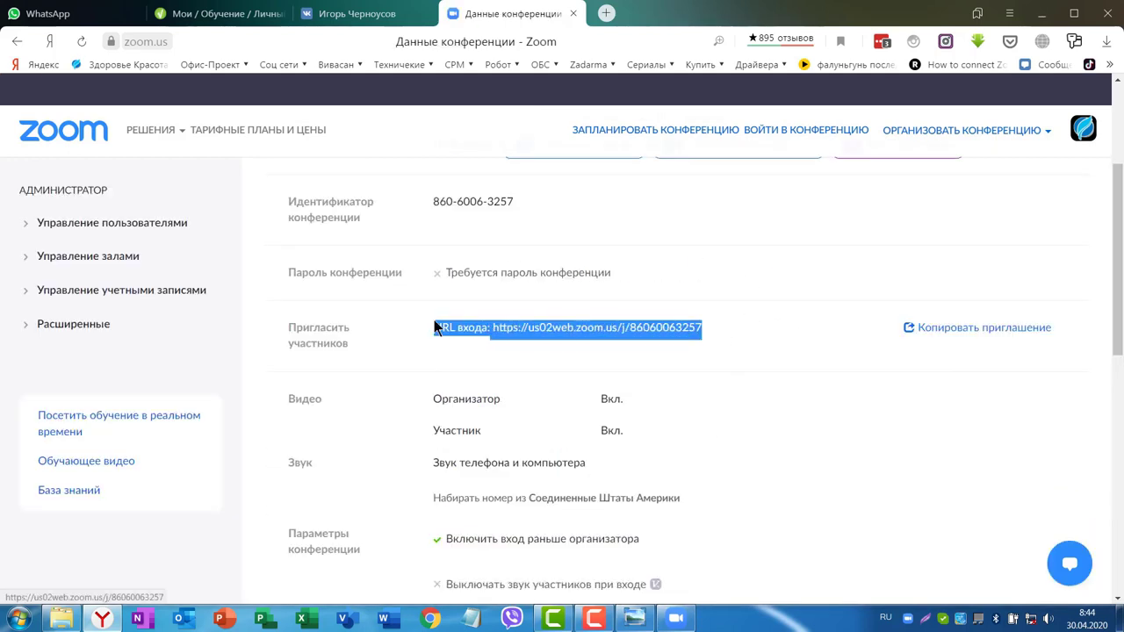
pyautogui.rightClick(654, 335)
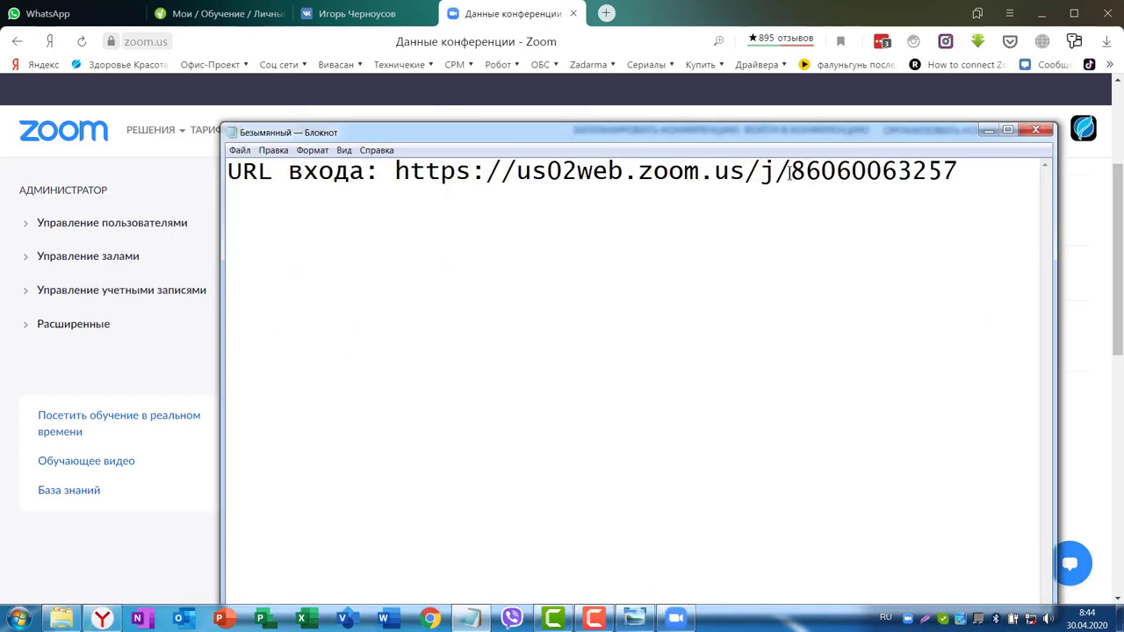
pyautogui.hotkey('shift', 'Right')
pyautogui.hotkey('shift', 'Right')
pyautogui.hotkey('shift', 'Right')
pyautogui.hotkey('shift', 'Right')
pyautogui.hotkey('shift', 'Right')
pyautogui.hotkey('shift', 'Right')
pyautogui.hotkey('shift', 'Right')
pyautogui.hotkey('shift', 'Right')
pyautogui.hotkey('shift', 'Right')
pyautogui.hotkey('shift', 'Right')
pyautogui.hotkey('shift', 'Right')
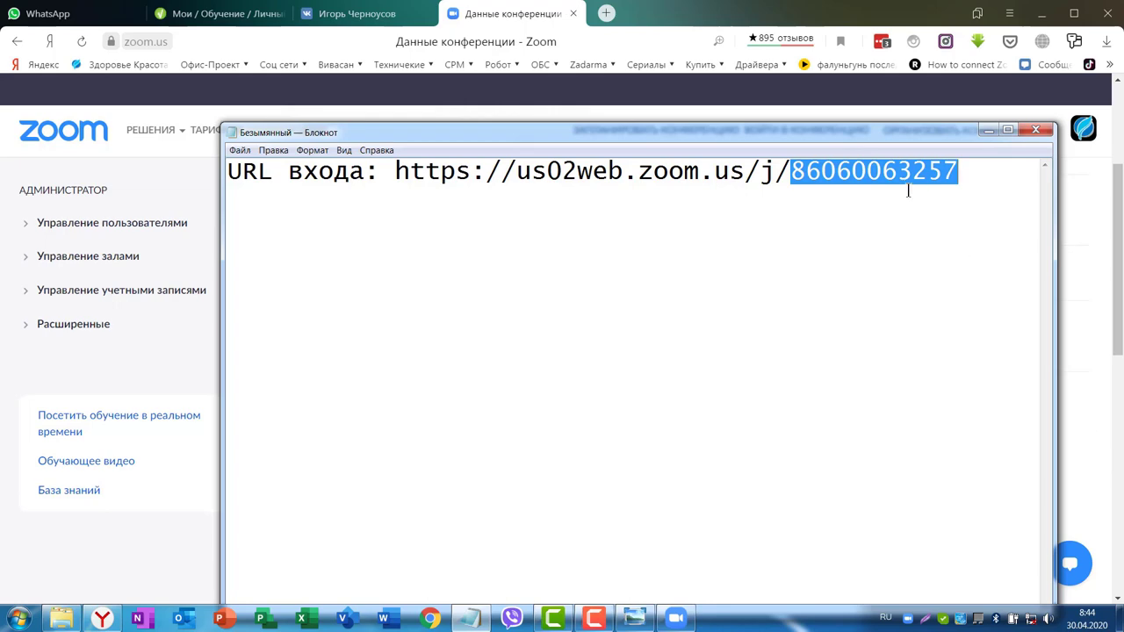
pyautogui.click(1094, 451)
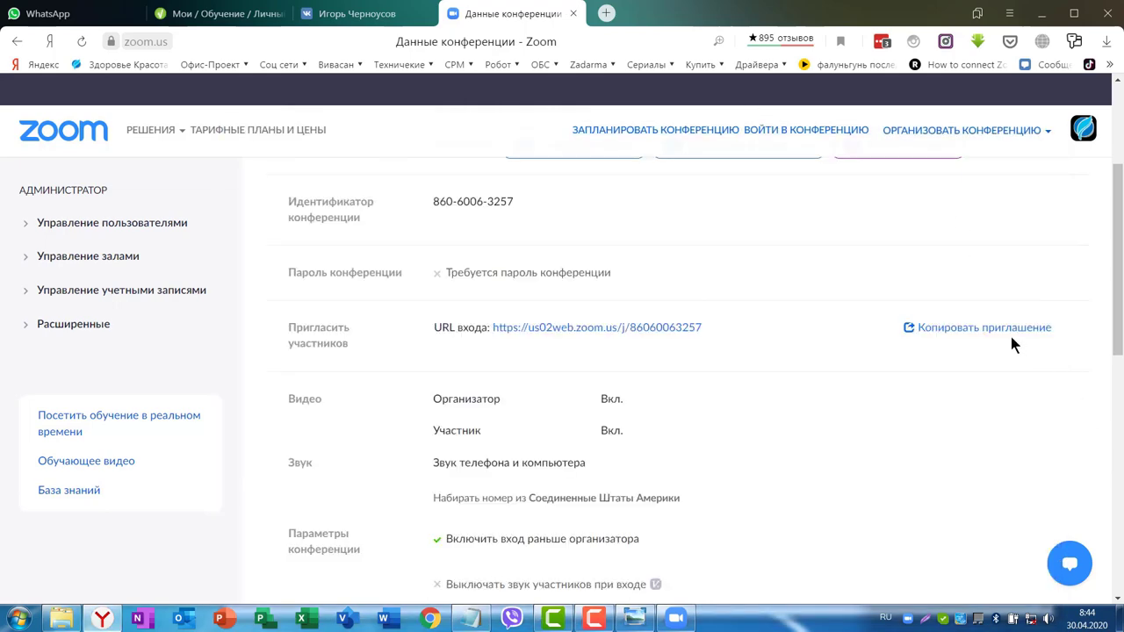
# Step: Start the scheduled meeting in the Zoom desktop client and maximize its window
pyautogui.scroll(-10, 1011, 337)
pyautogui.click(963, 247)
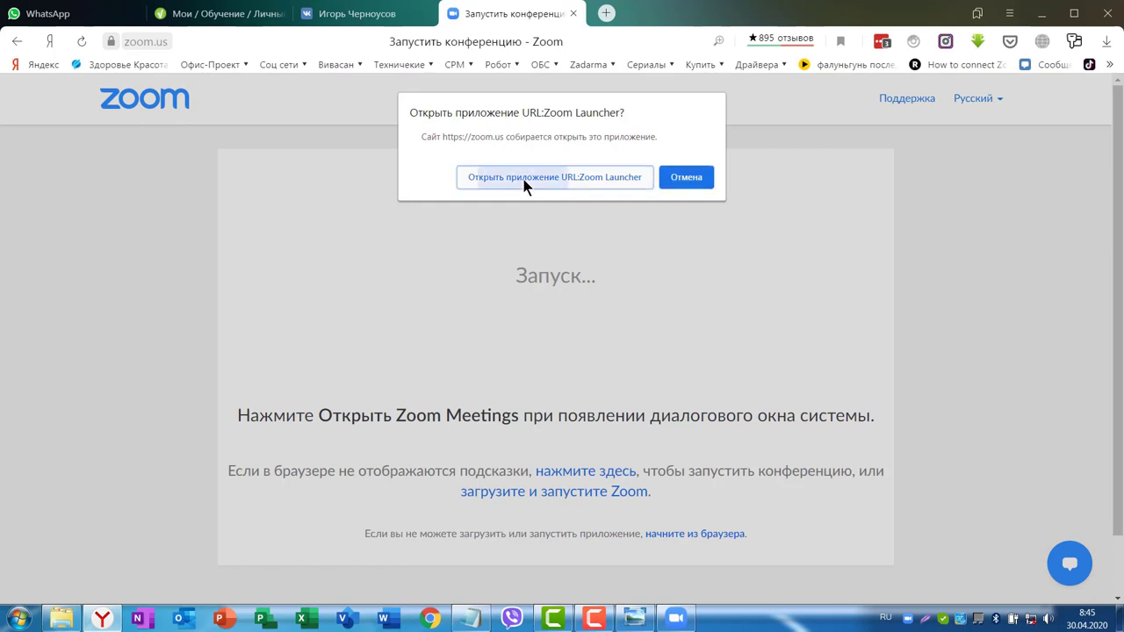
pyautogui.click(523, 179)
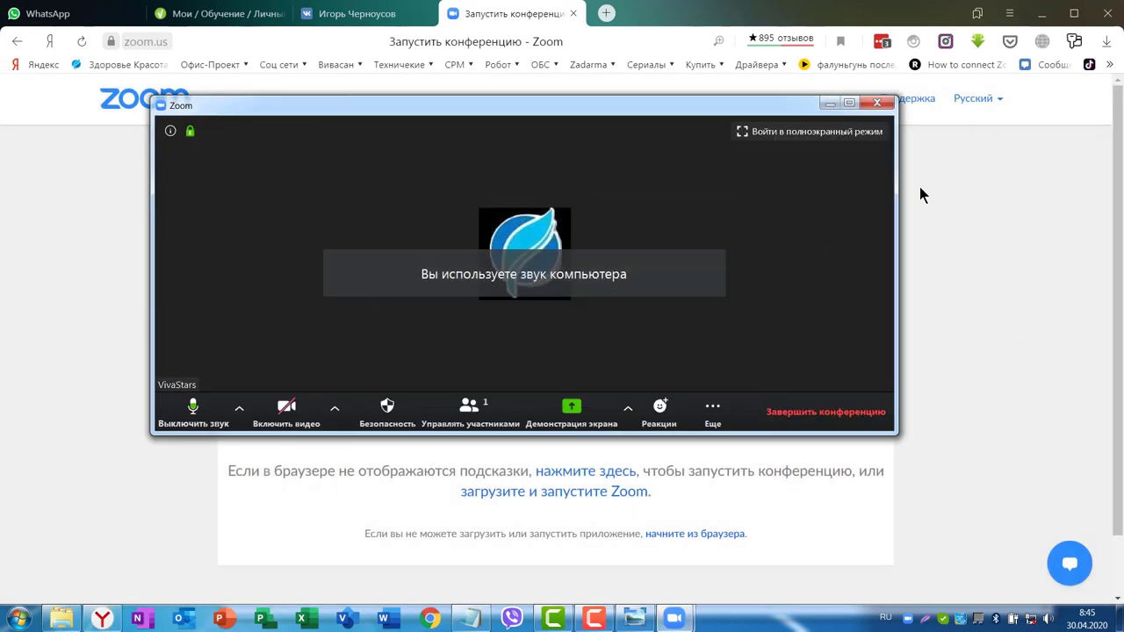
pyautogui.click(849, 103)
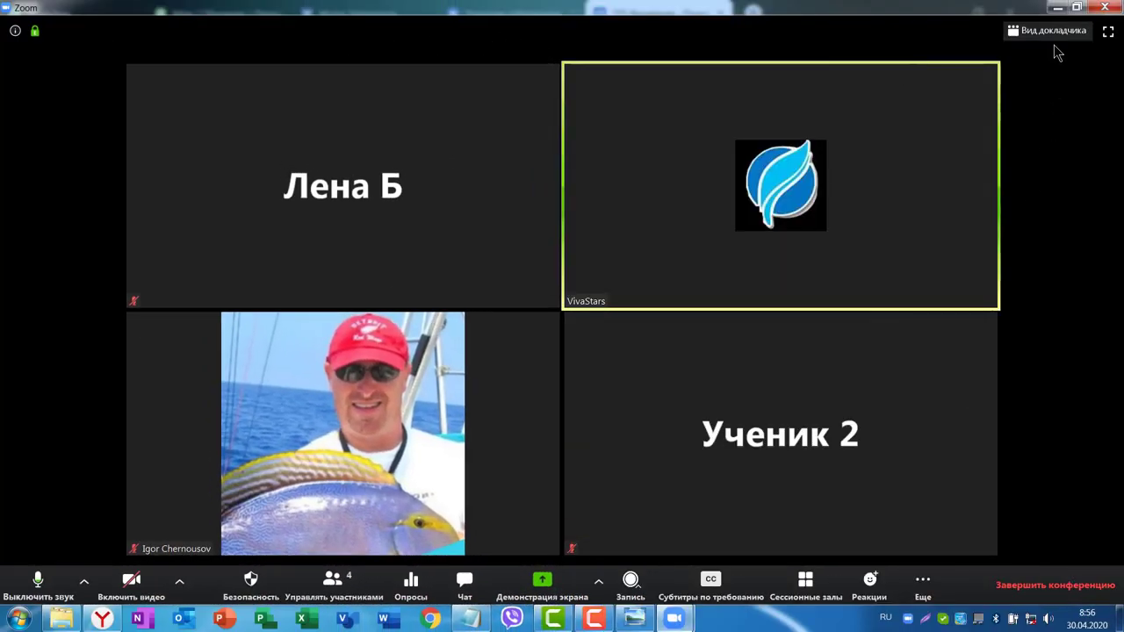
# Step: Switch the meeting from gallery to speaker view and keep the meeting window maximized
pyautogui.click(1050, 33)
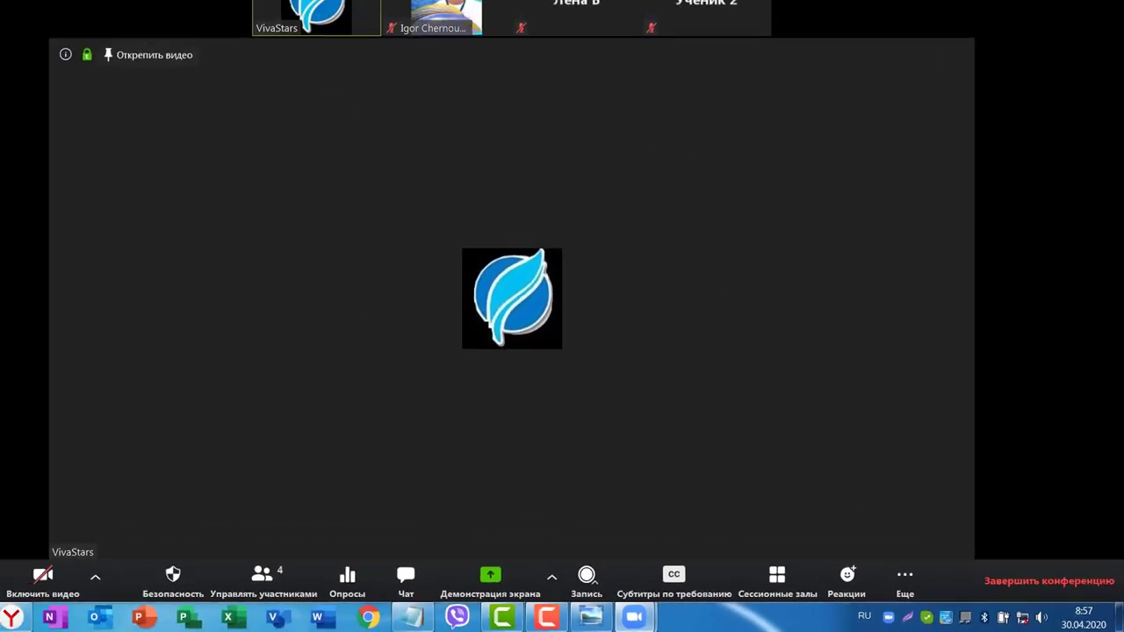
pyautogui.press('Escape')
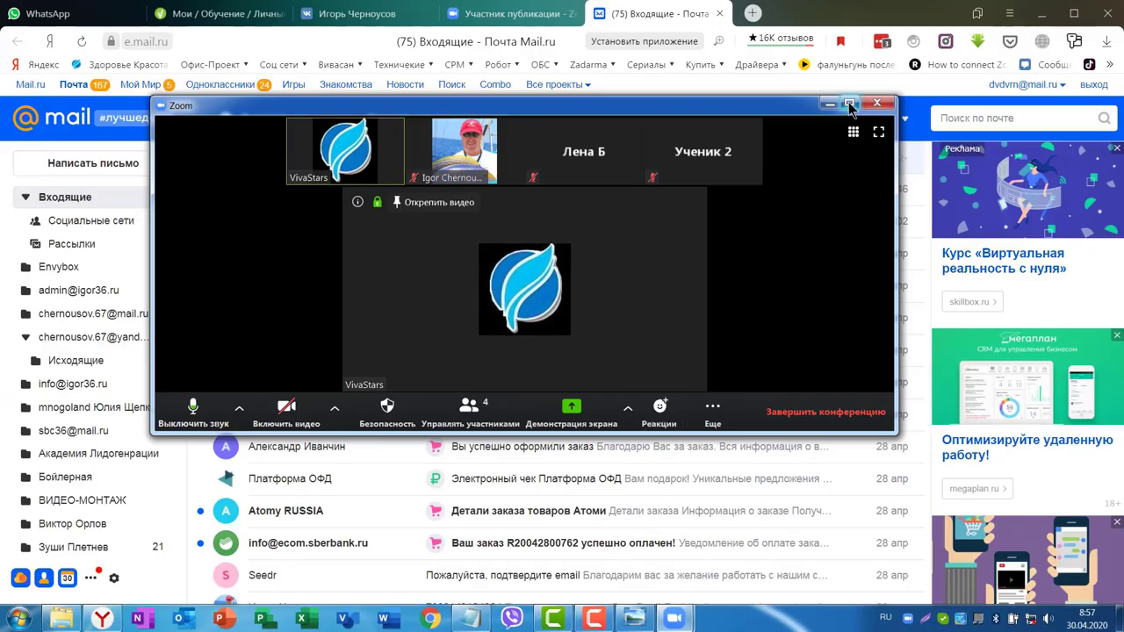
pyautogui.click(849, 104)
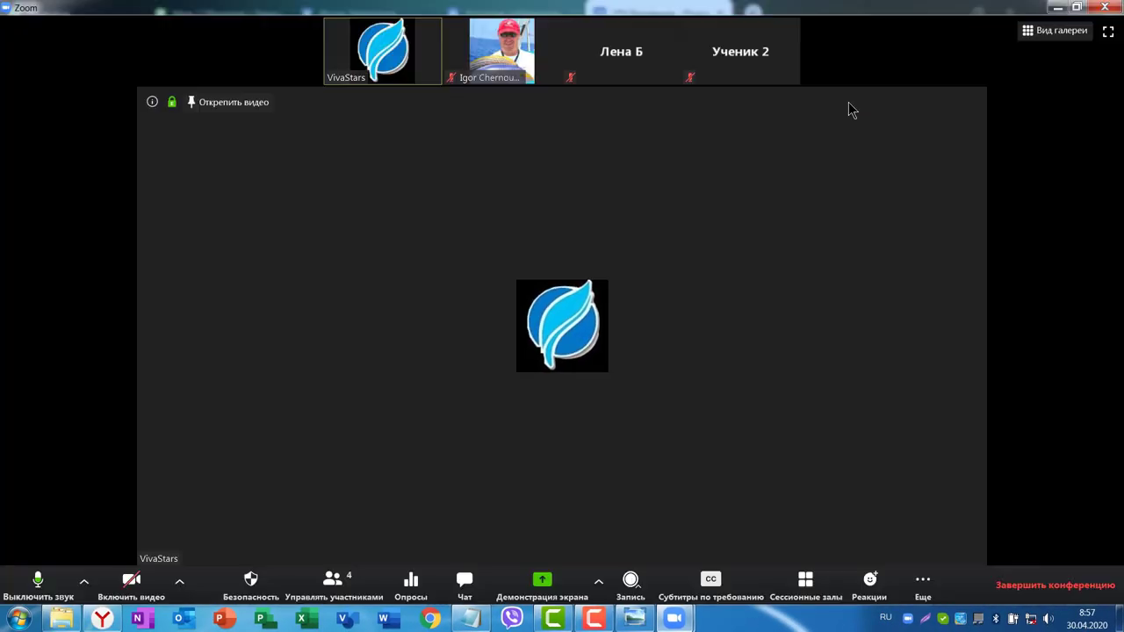
pyautogui.click(927, 586)
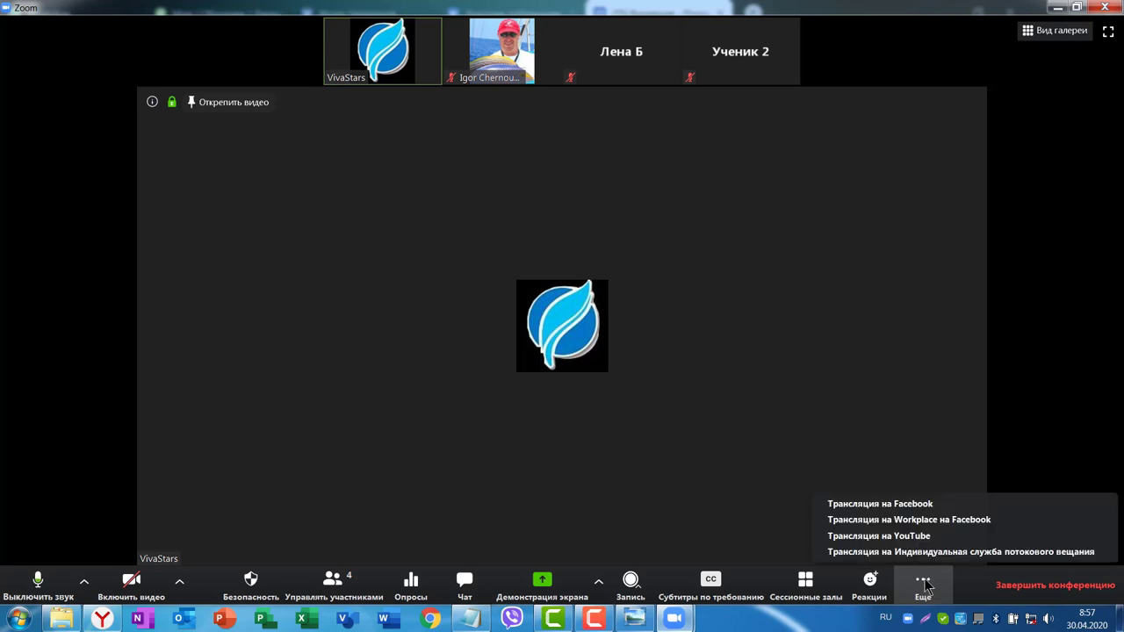
pyautogui.click(957, 396)
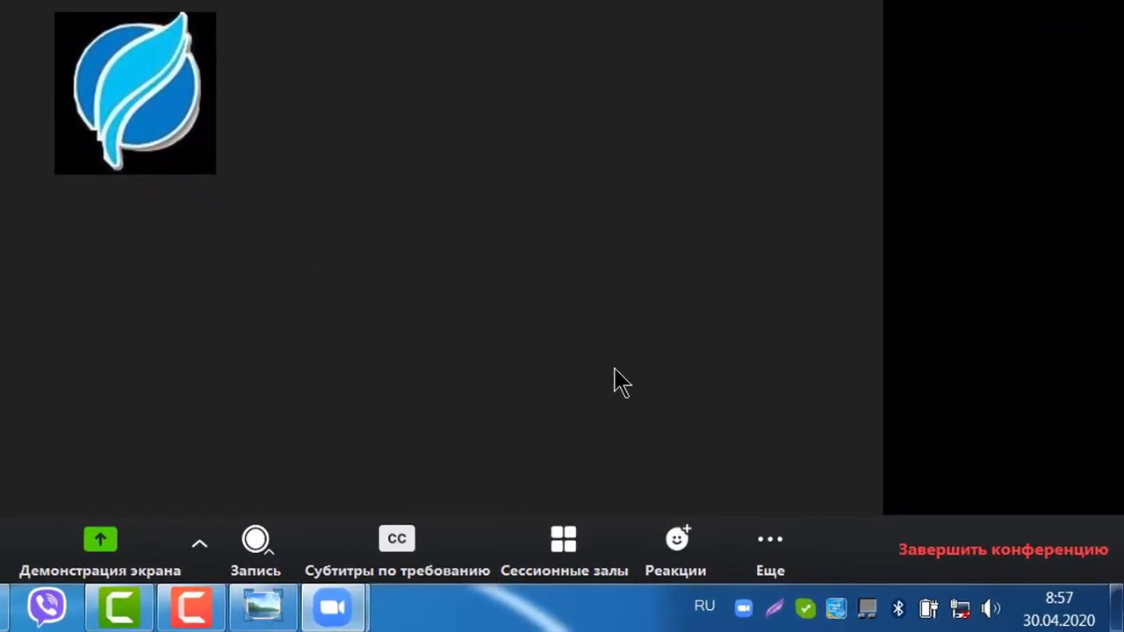
# Step: Create 5 breakout rooms with participants assigned manually
pyautogui.click(563, 541)
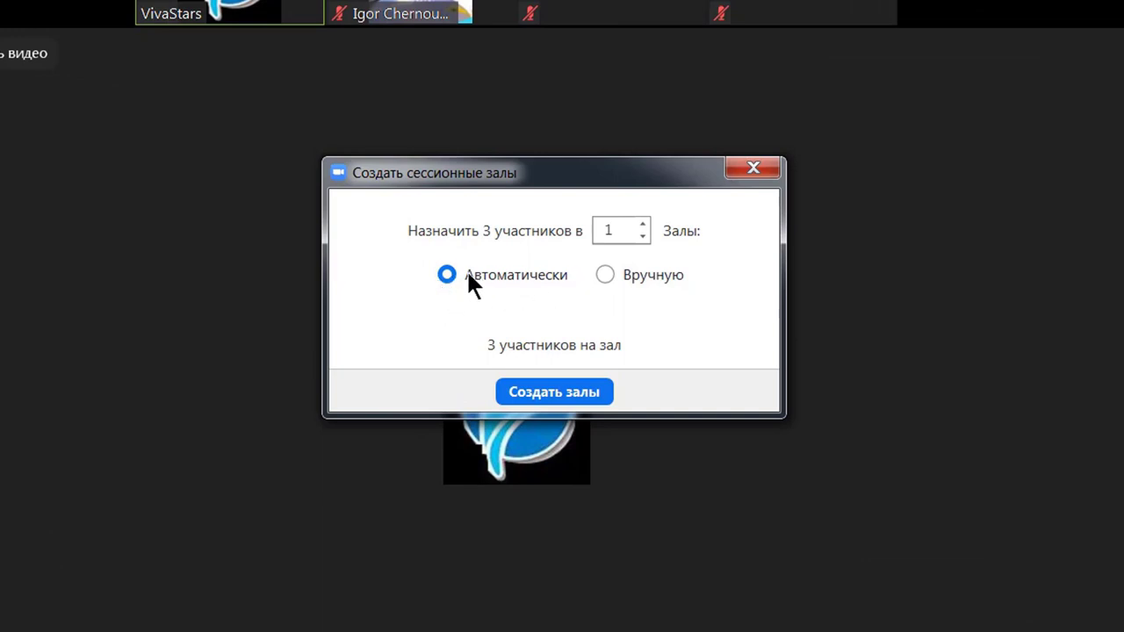
pyautogui.click(604, 275)
pyautogui.click(643, 225)
pyautogui.click(643, 225)
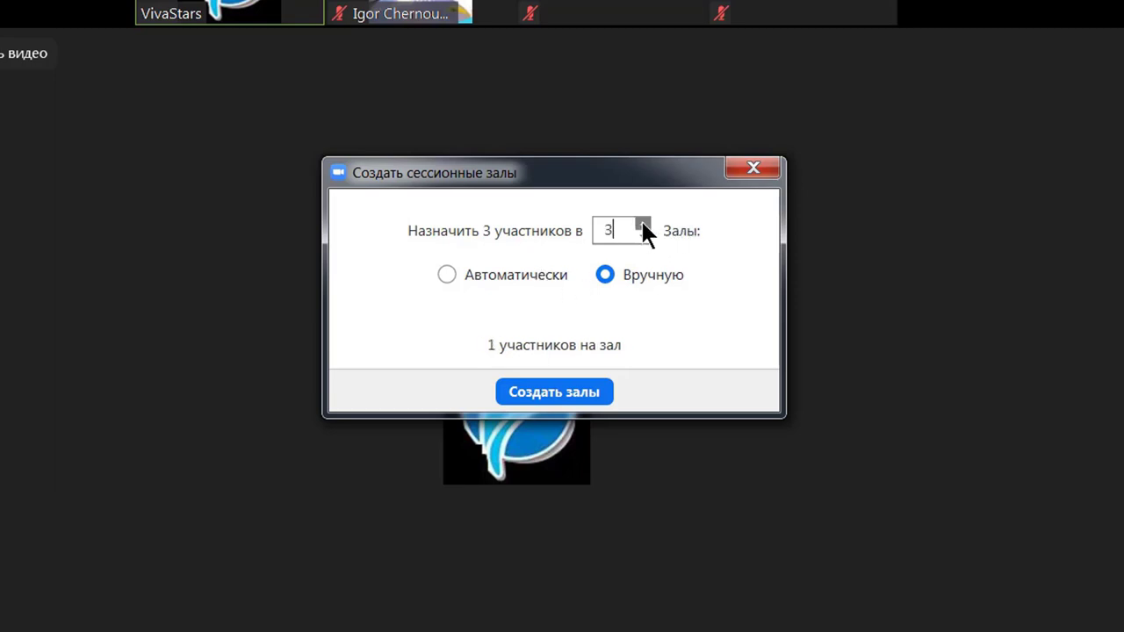
pyautogui.click(642, 225)
pyautogui.click(642, 225)
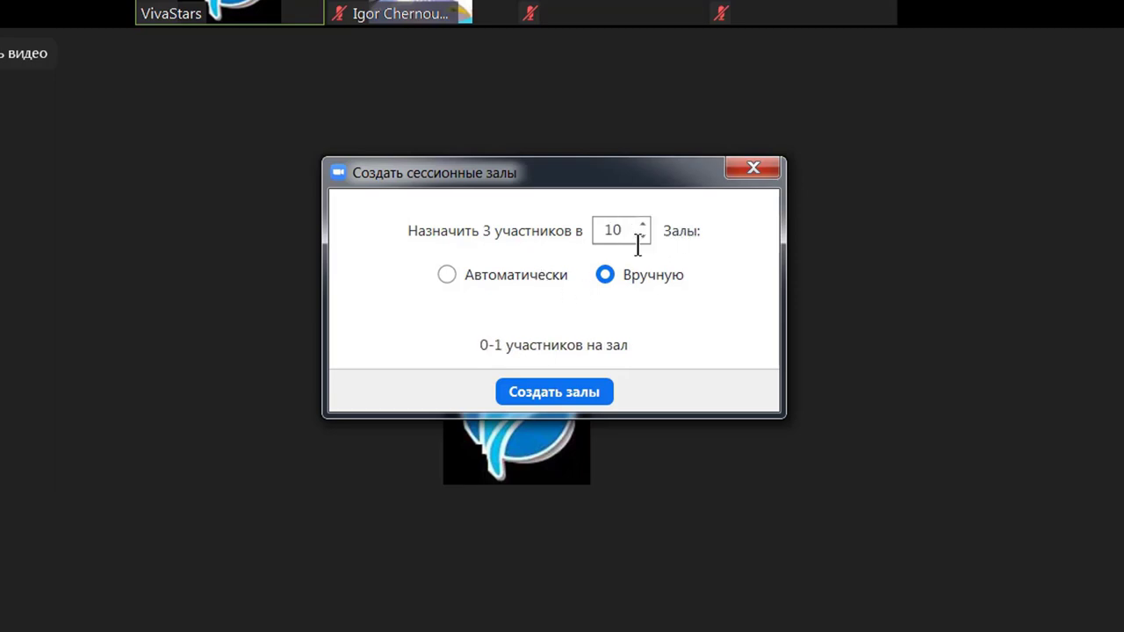
pyautogui.click(640, 236)
pyautogui.click(533, 392)
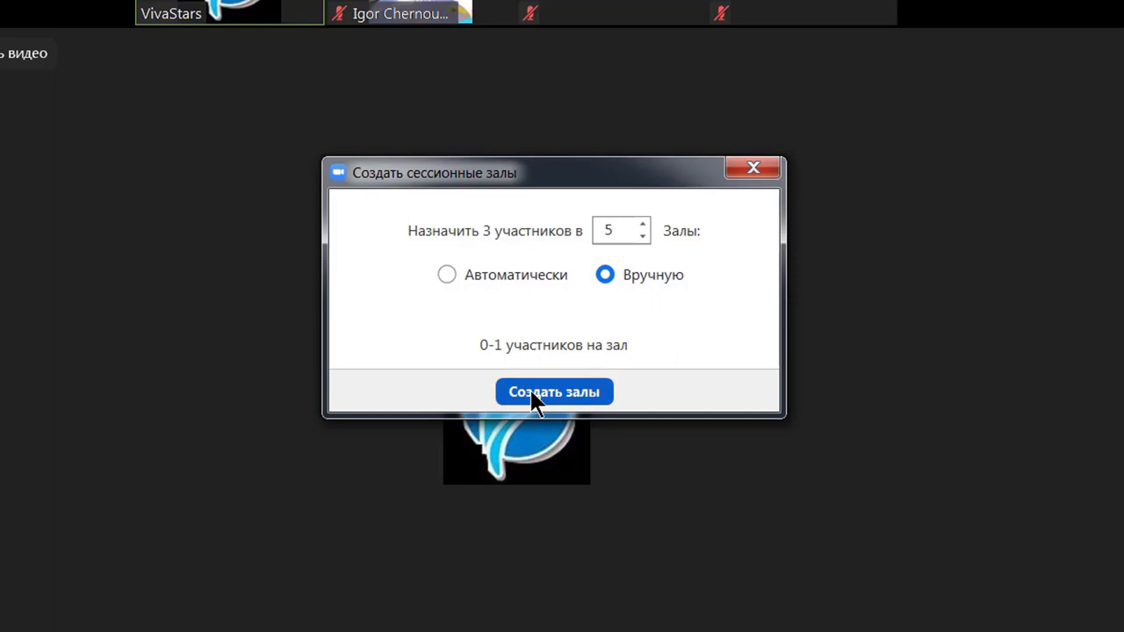
# Step: Rename the first breakout room with the participant's name
pyautogui.moveTo(474, 126)
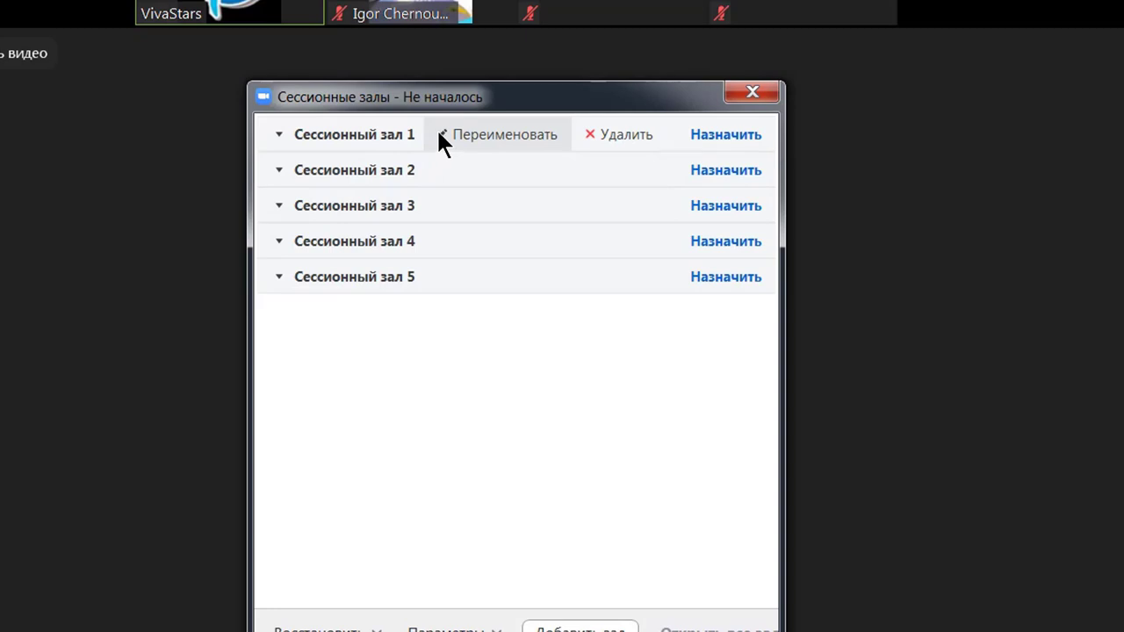
pyautogui.click(438, 132)
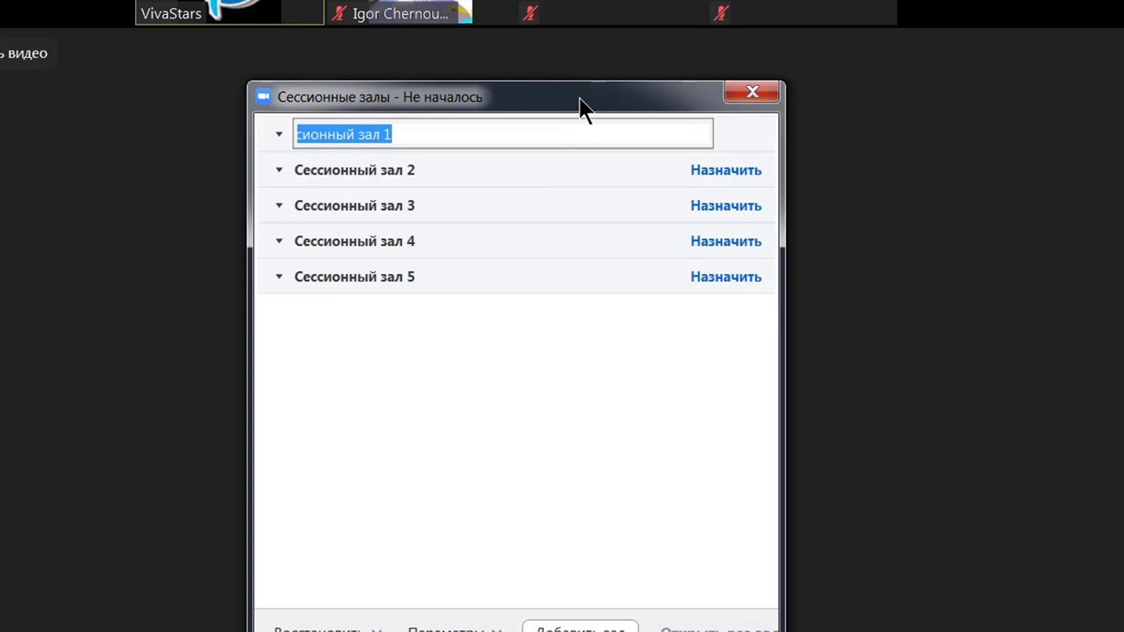
pyautogui.write('Лена Б')
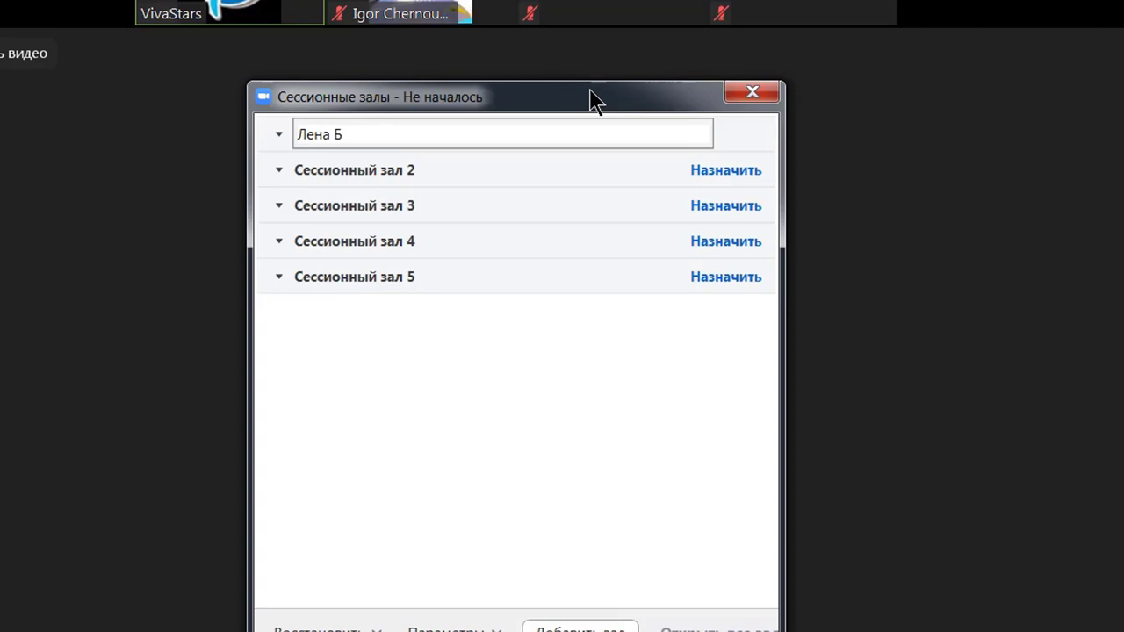
pyautogui.press('Return')
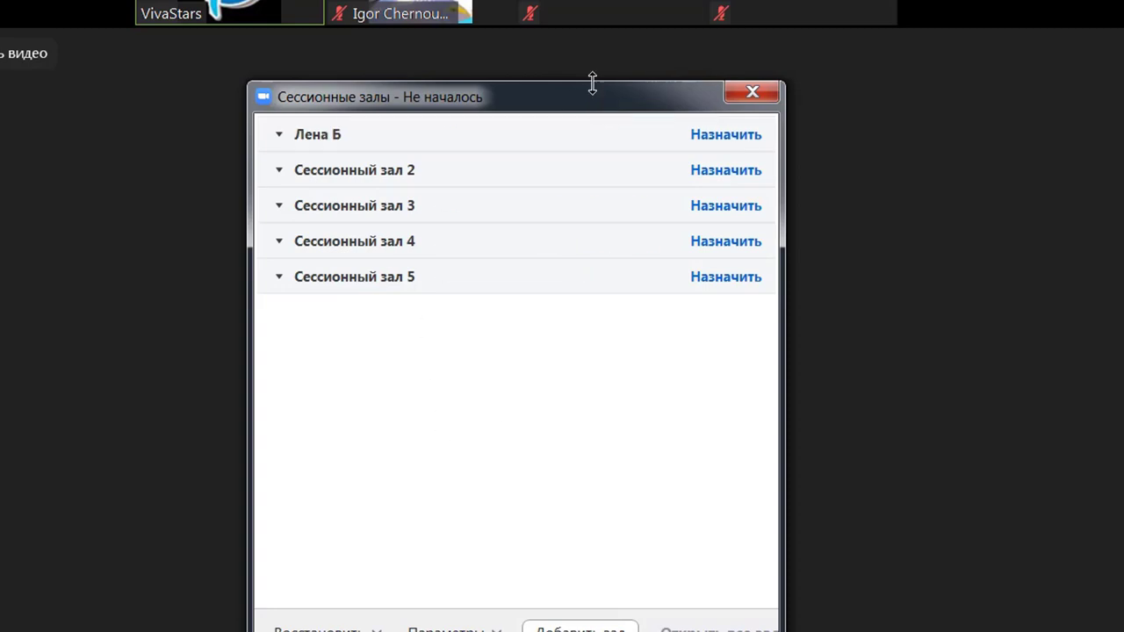
# Step: Examine the breakout room options for automatic moving, returning to the main session, automatic closing and the countdown timer, leaving them unchanged
pyautogui.moveTo(393, 279)
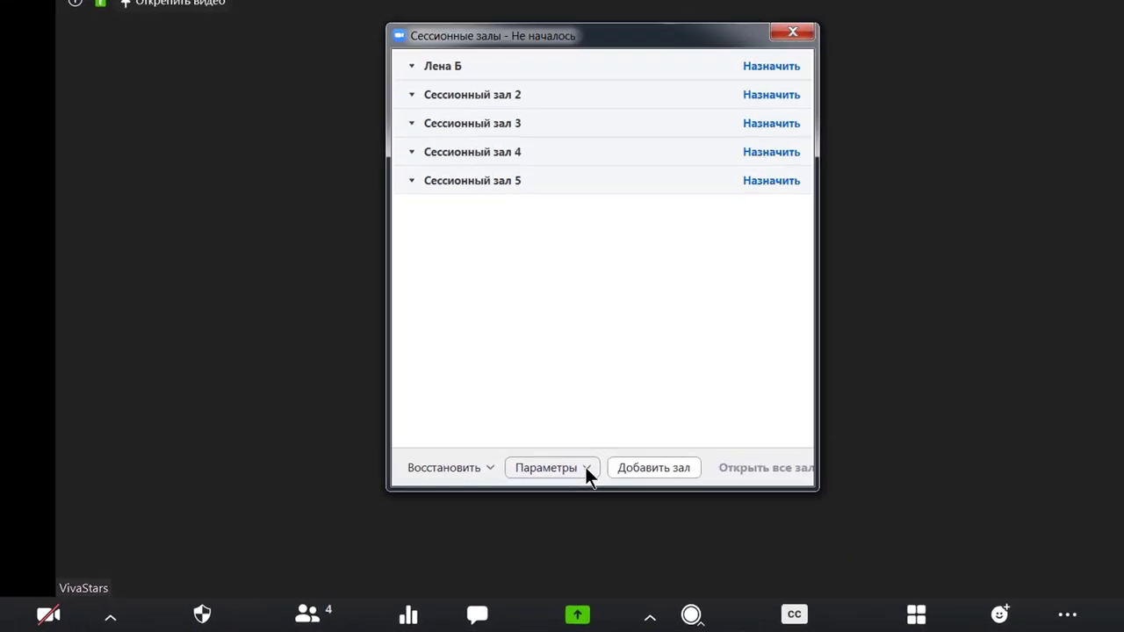
pyautogui.click(547, 466)
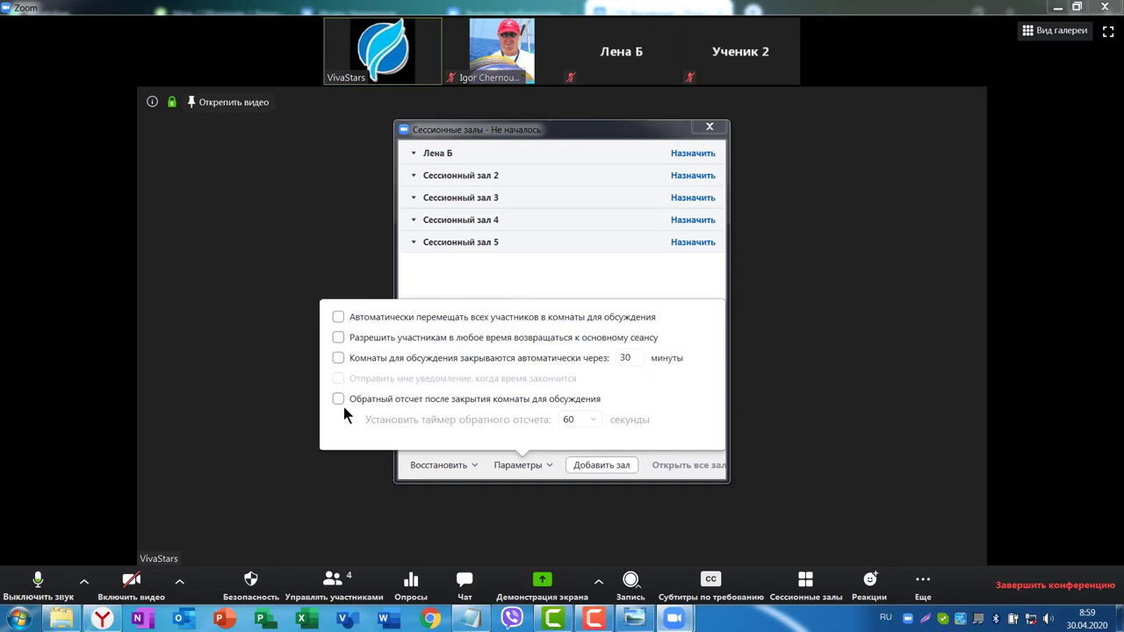
pyautogui.click(549, 287)
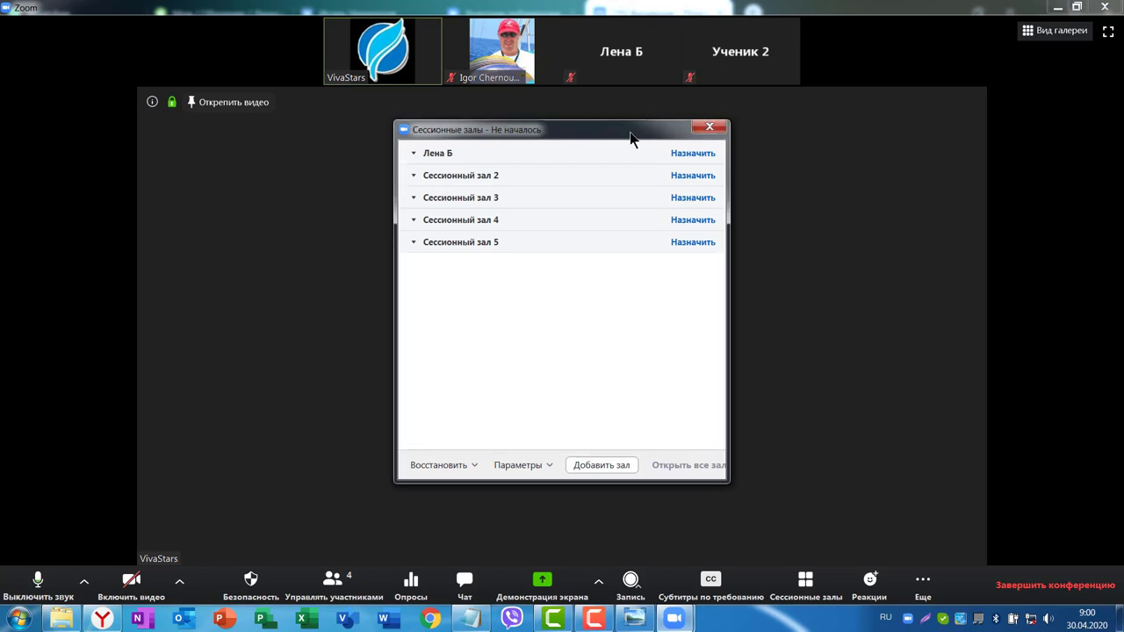
# Step: Assign the first two listed participants to the renamed room and open all breakout rooms
pyautogui.click(693, 154)
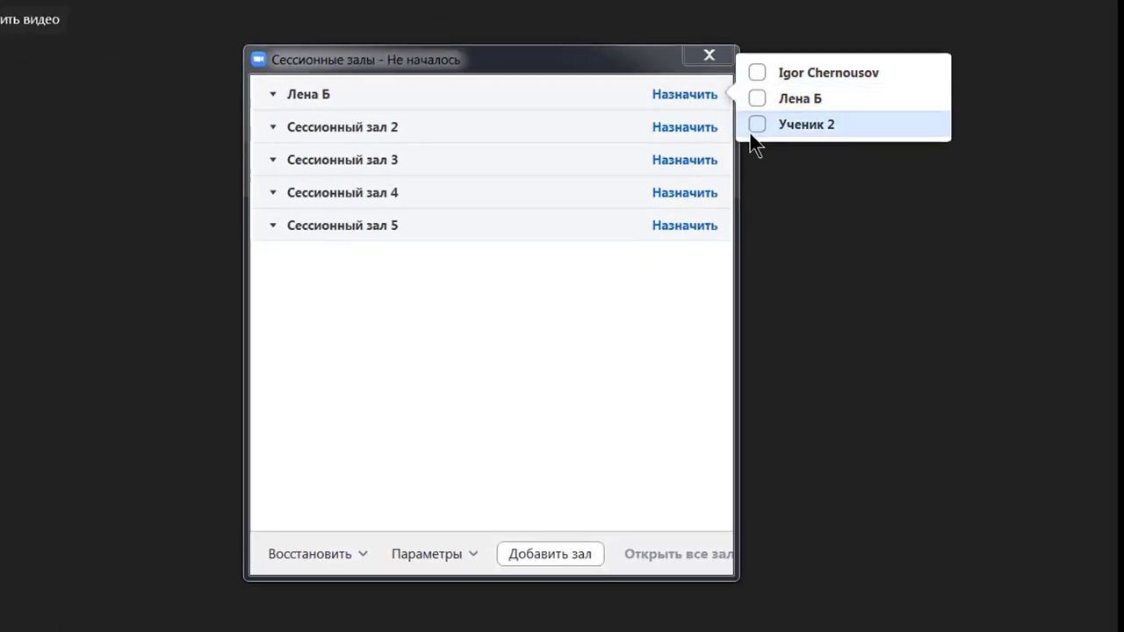
pyautogui.click(757, 72)
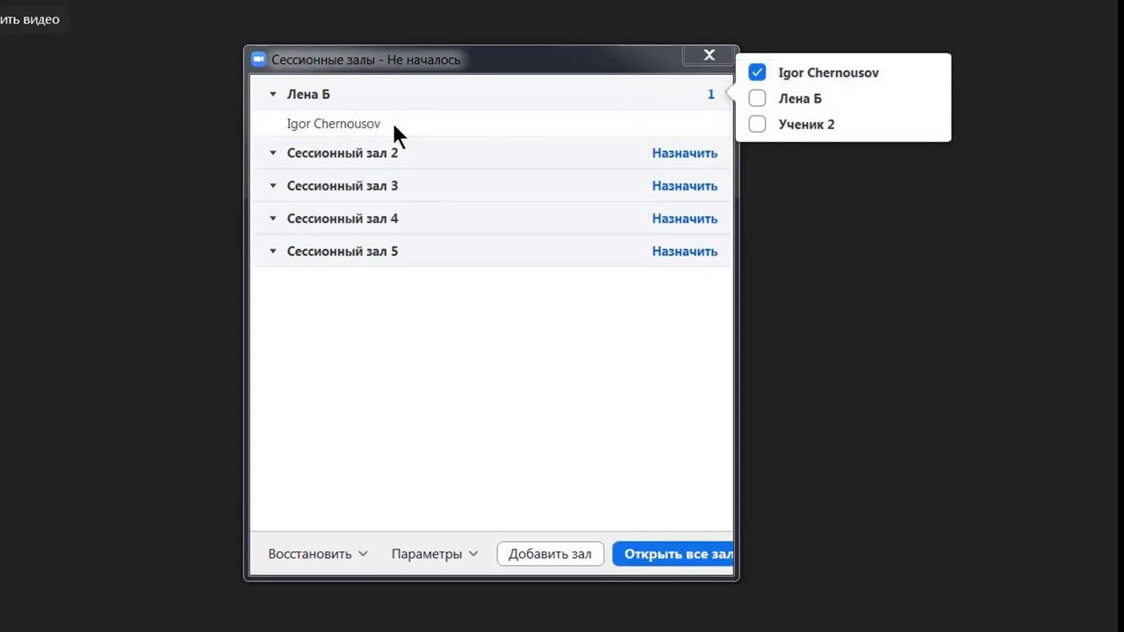
pyautogui.click(756, 97)
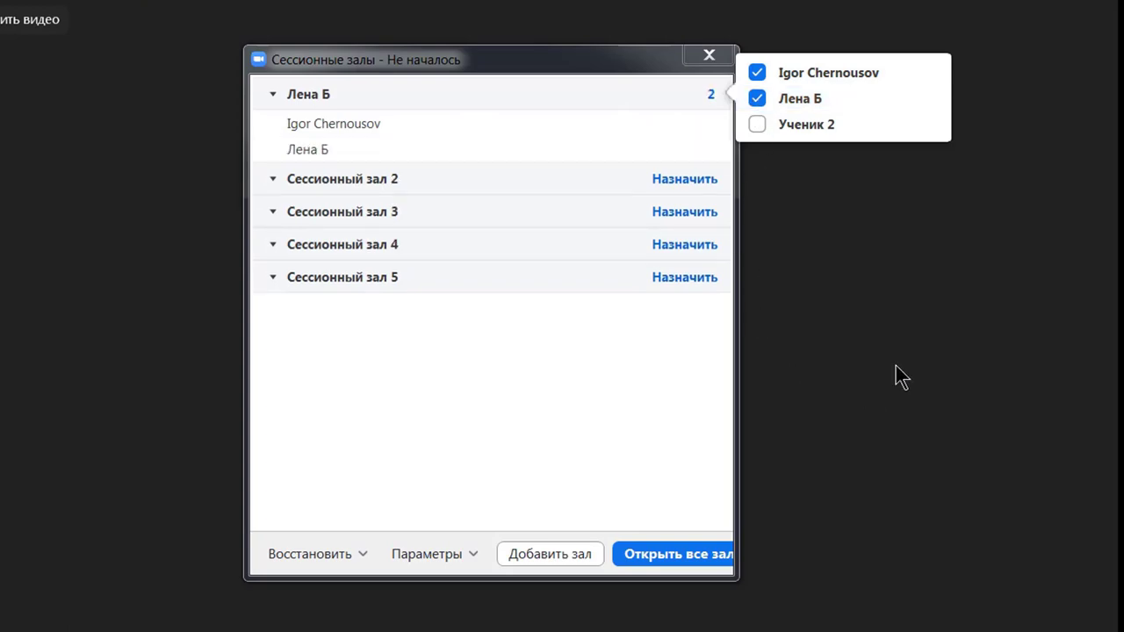
pyautogui.click(868, 416)
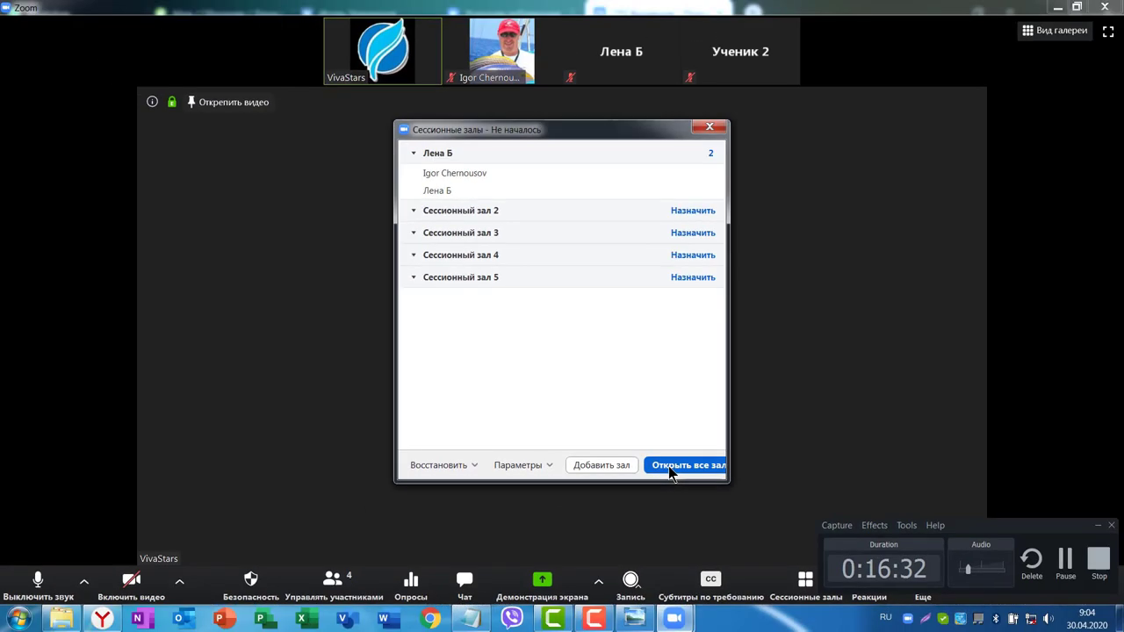
pyautogui.click(669, 466)
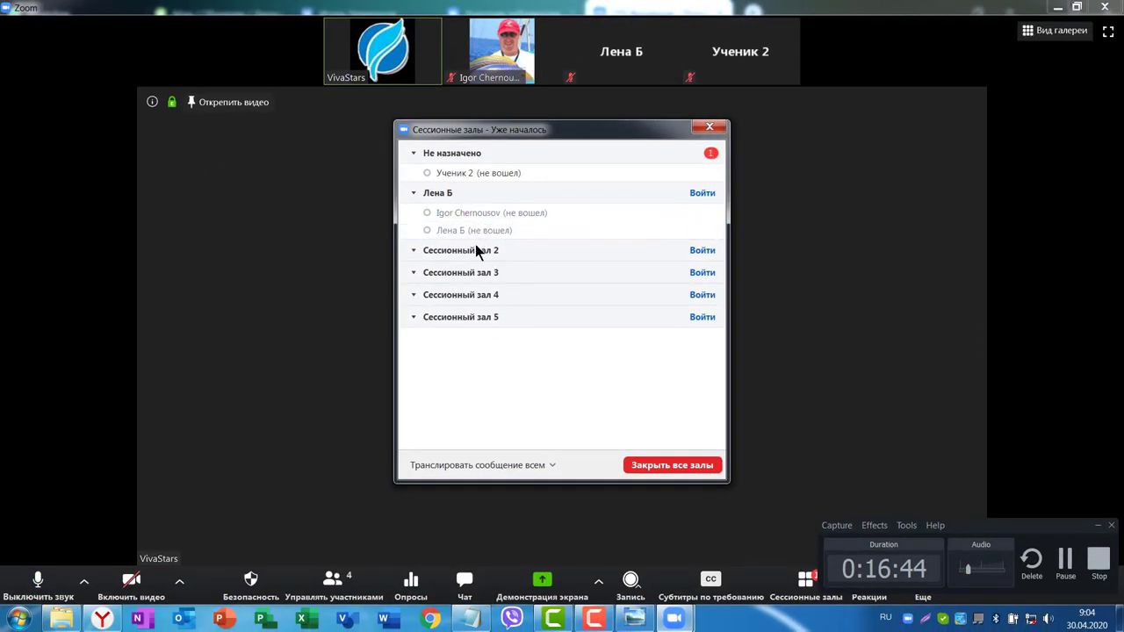
# Step: Accept the breakout room invitations on both assigned participants' devices through TeamViewer, closing each remote session
pyautogui.moveTo(430, 180)
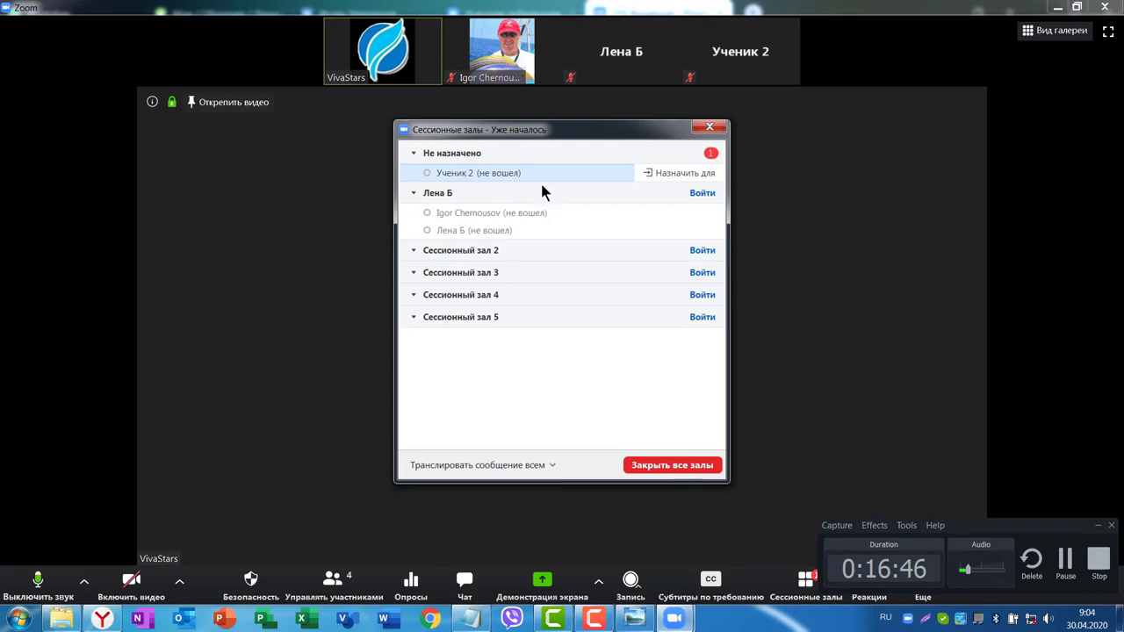
pyautogui.moveTo(552, 230)
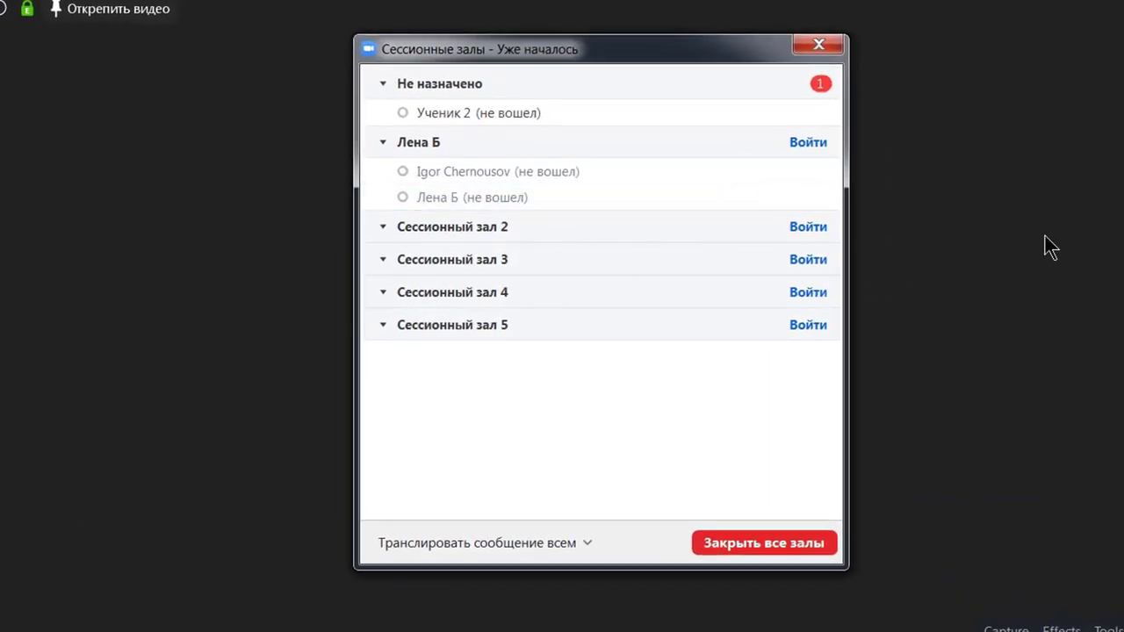
pyautogui.moveTo(534, 195)
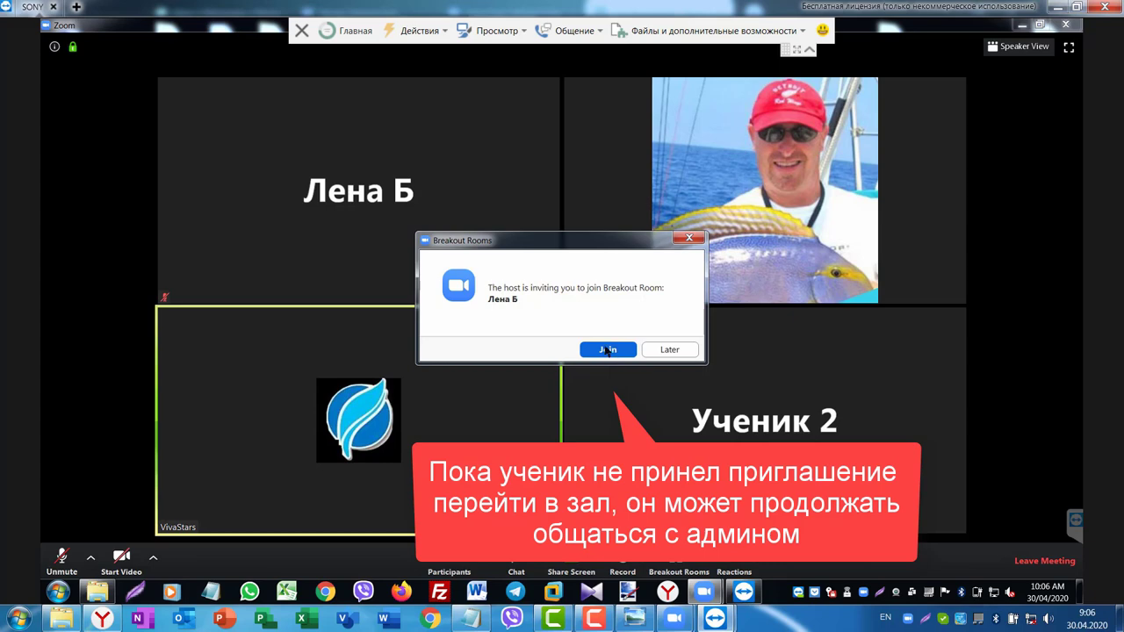
pyautogui.click(608, 351)
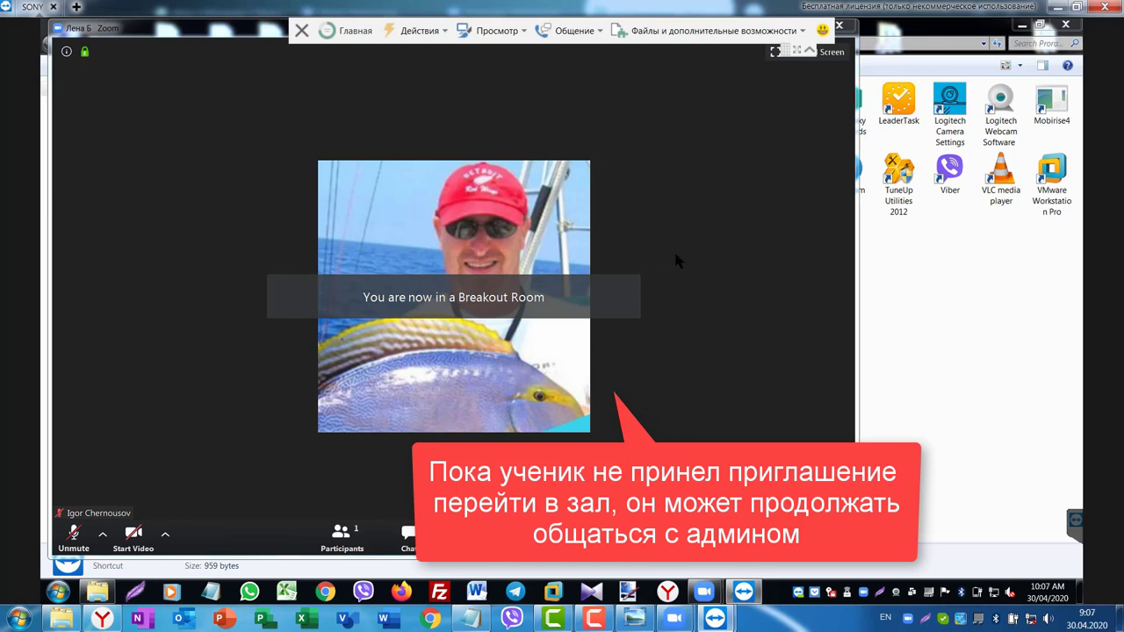
pyautogui.click(1105, 7)
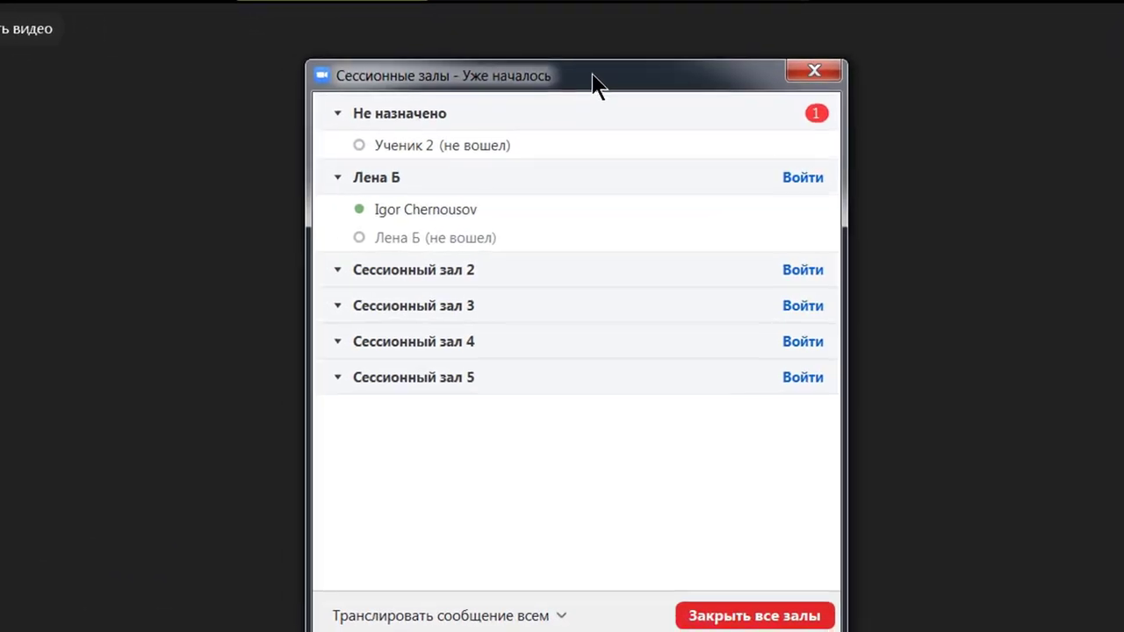
pyautogui.moveTo(372, 216)
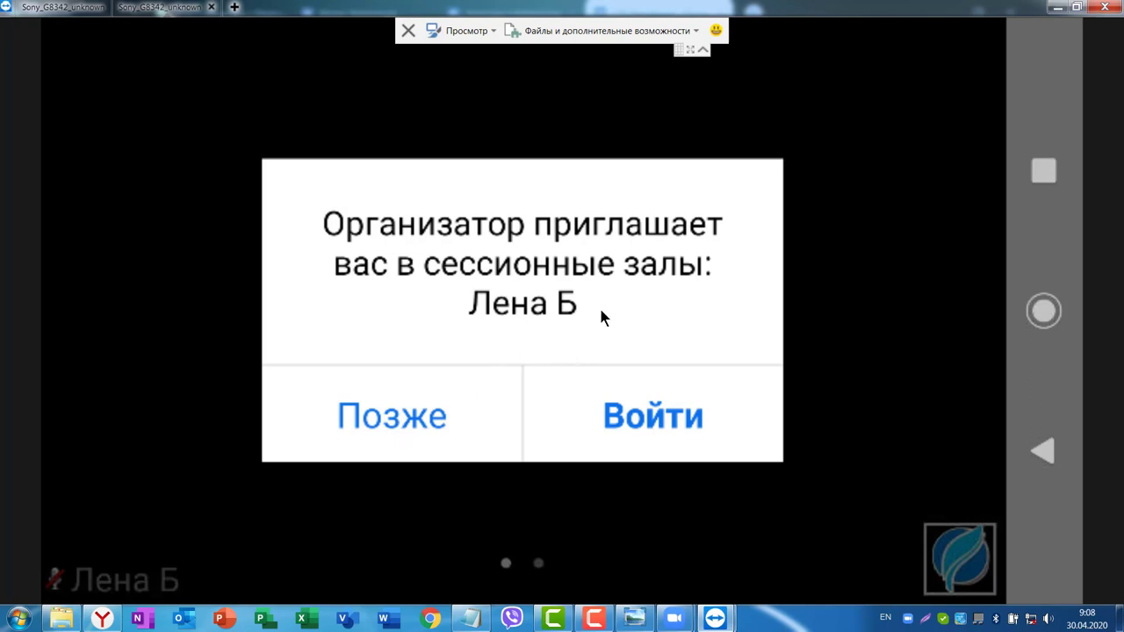
pyautogui.click(653, 420)
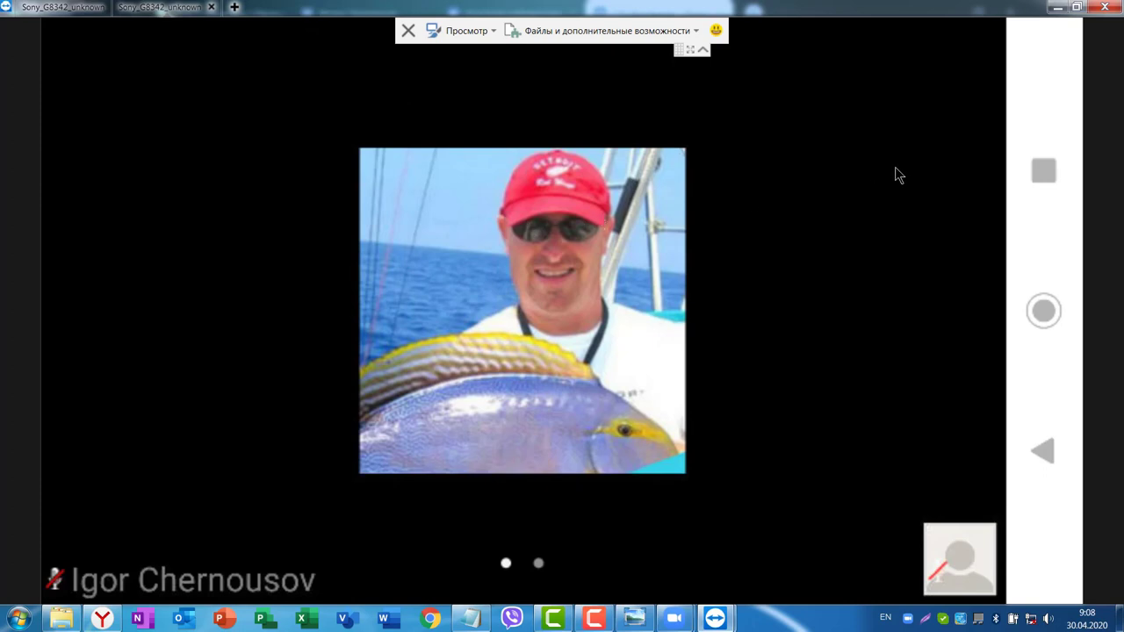
pyautogui.click(1109, 8)
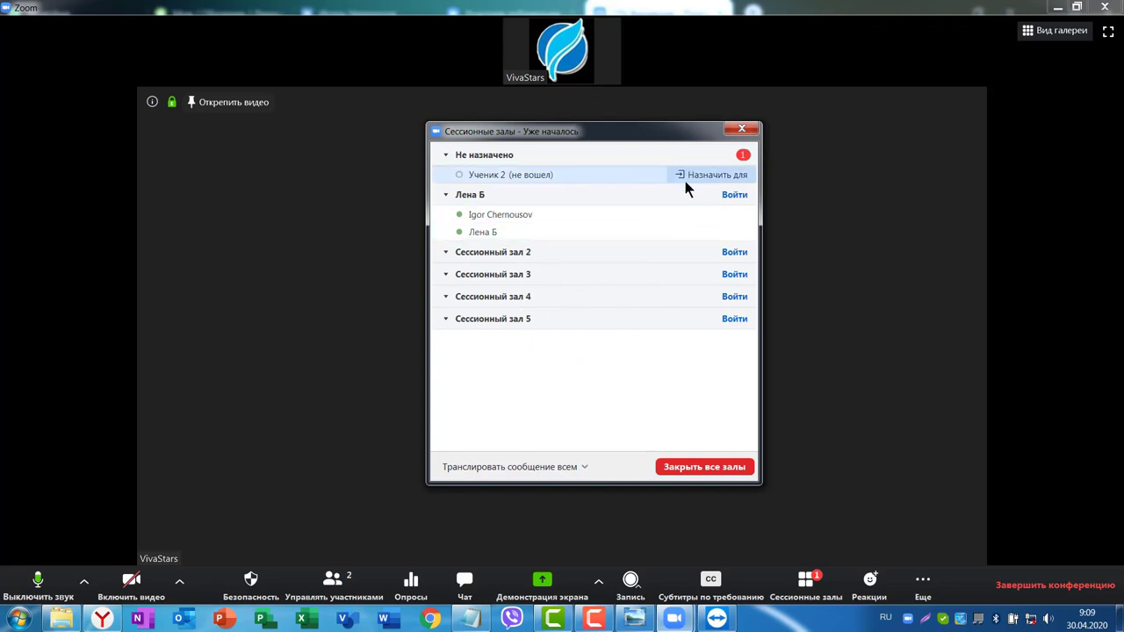
# Step: Assign the unassigned participant Ученик 2 to the renamed first breakout room
pyautogui.click(699, 175)
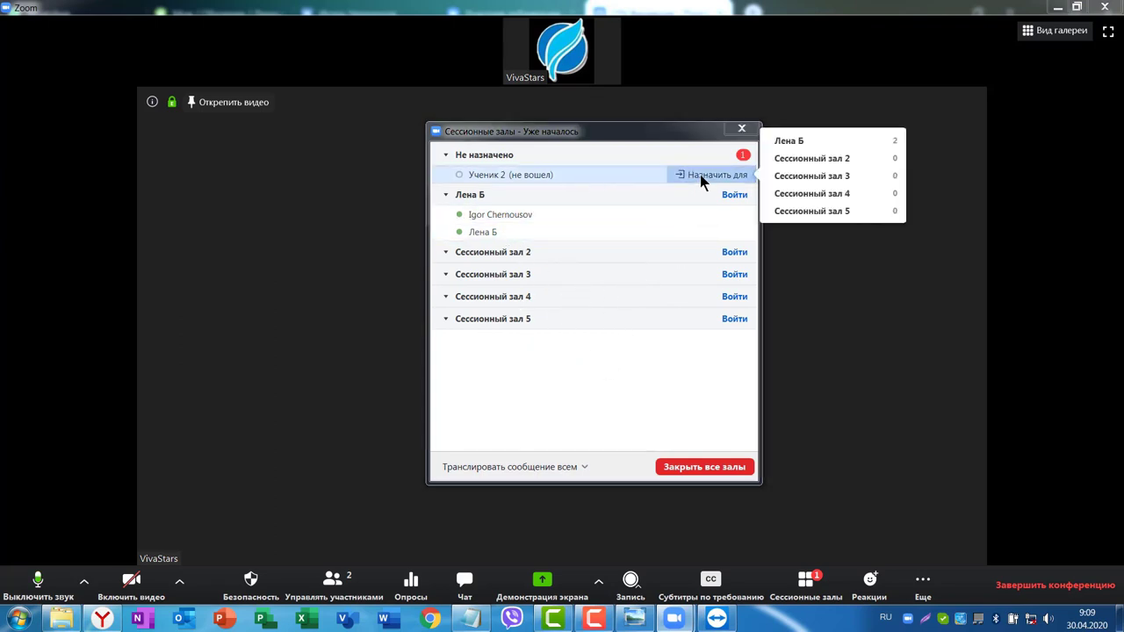
pyautogui.click(791, 147)
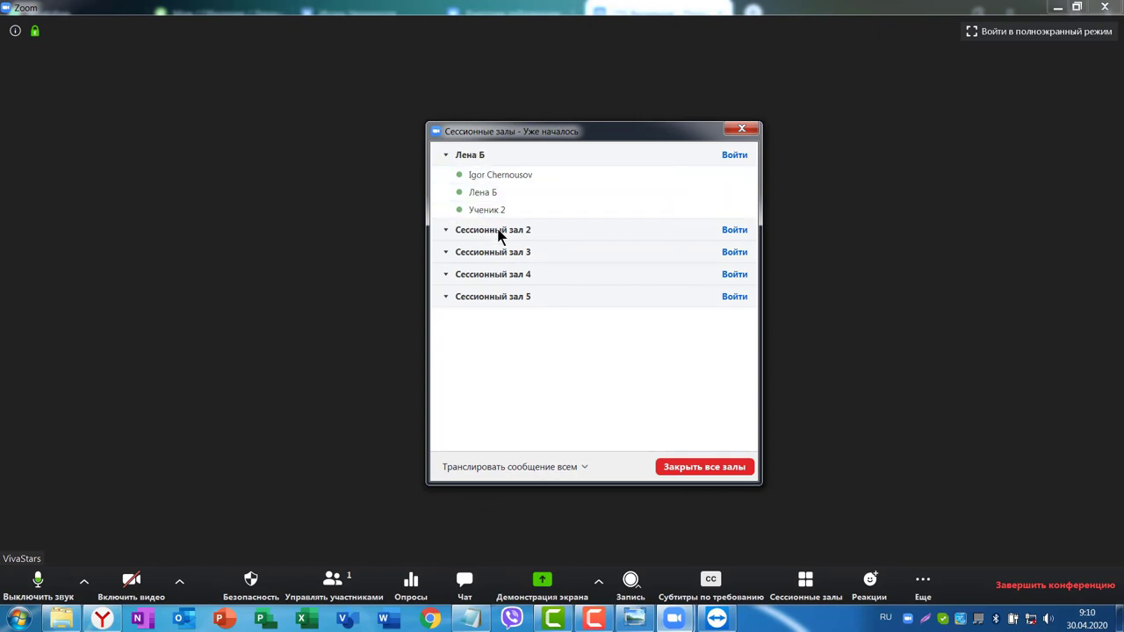
pyautogui.moveTo(475, 214)
pyautogui.click(729, 215)
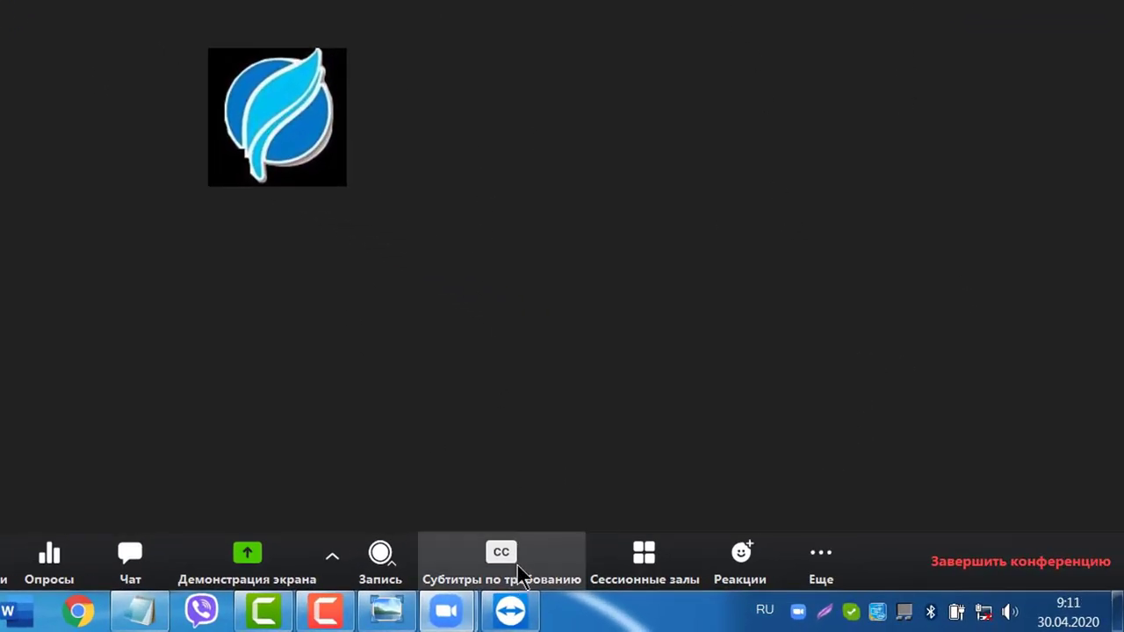
# Step: Check the breakout rooms list and the group chat, closing each one after viewing it
pyautogui.click(639, 555)
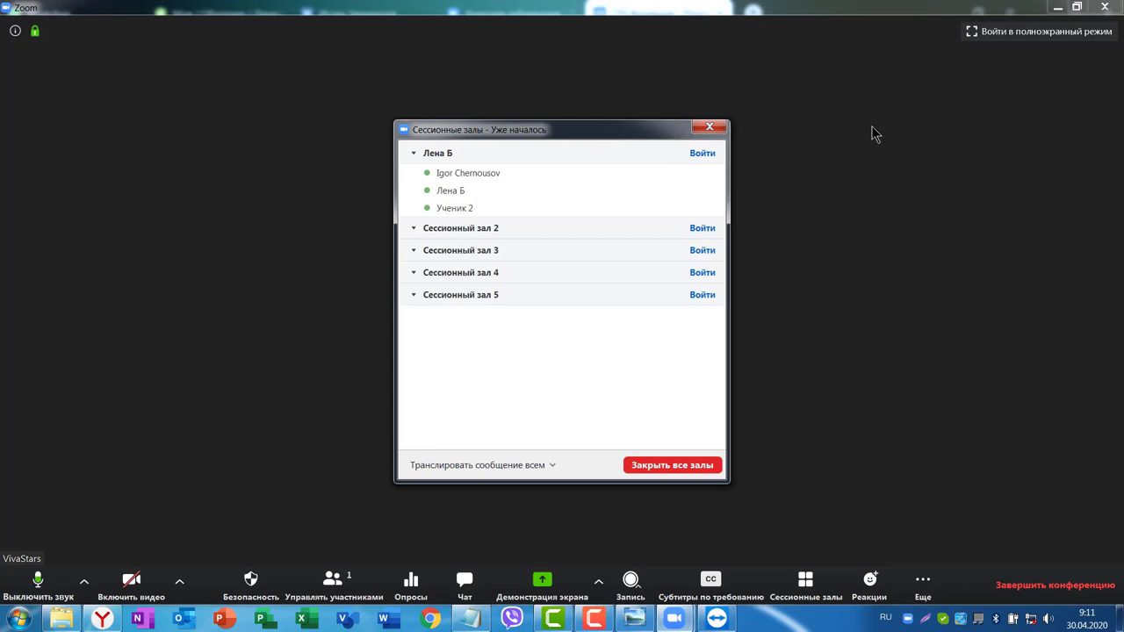
pyautogui.click(711, 127)
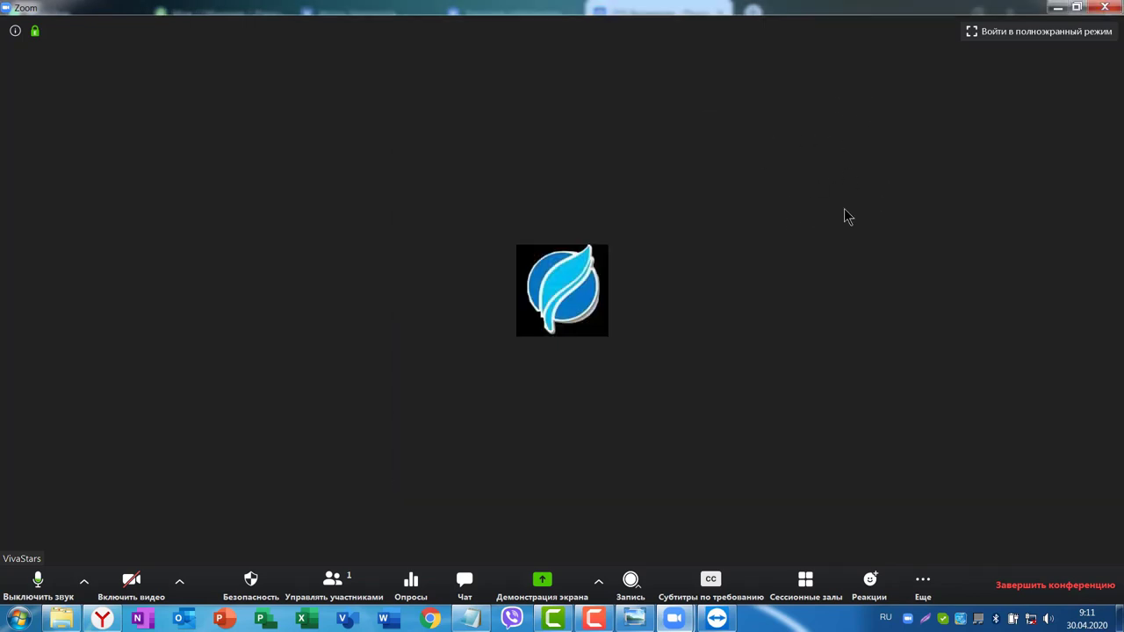
pyautogui.click(466, 584)
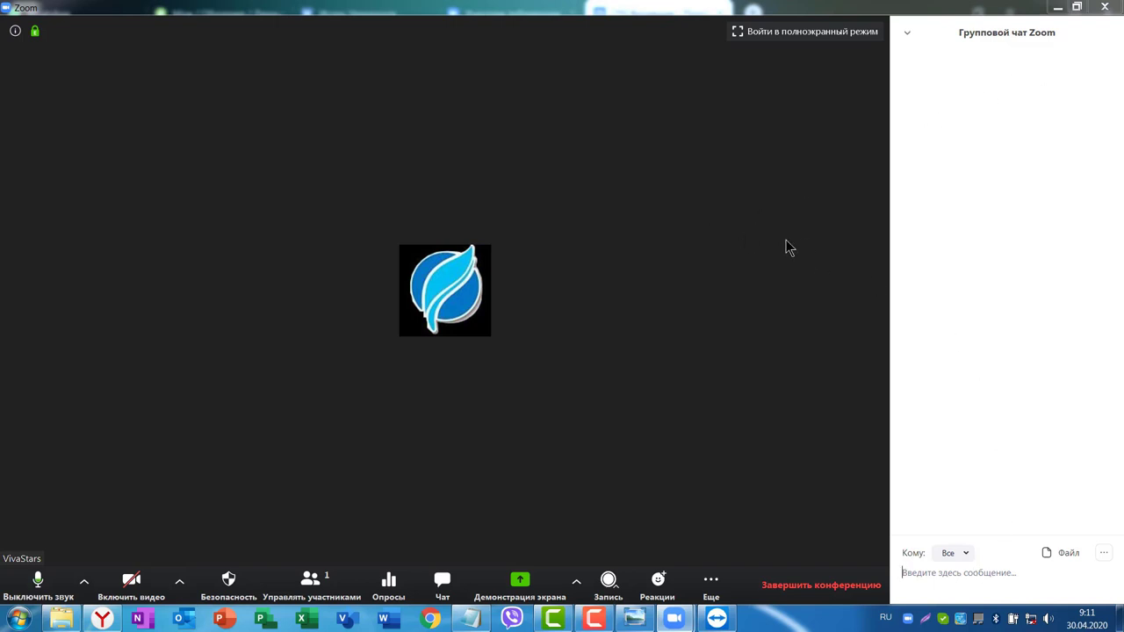
pyautogui.hotkey('alt', 'h')
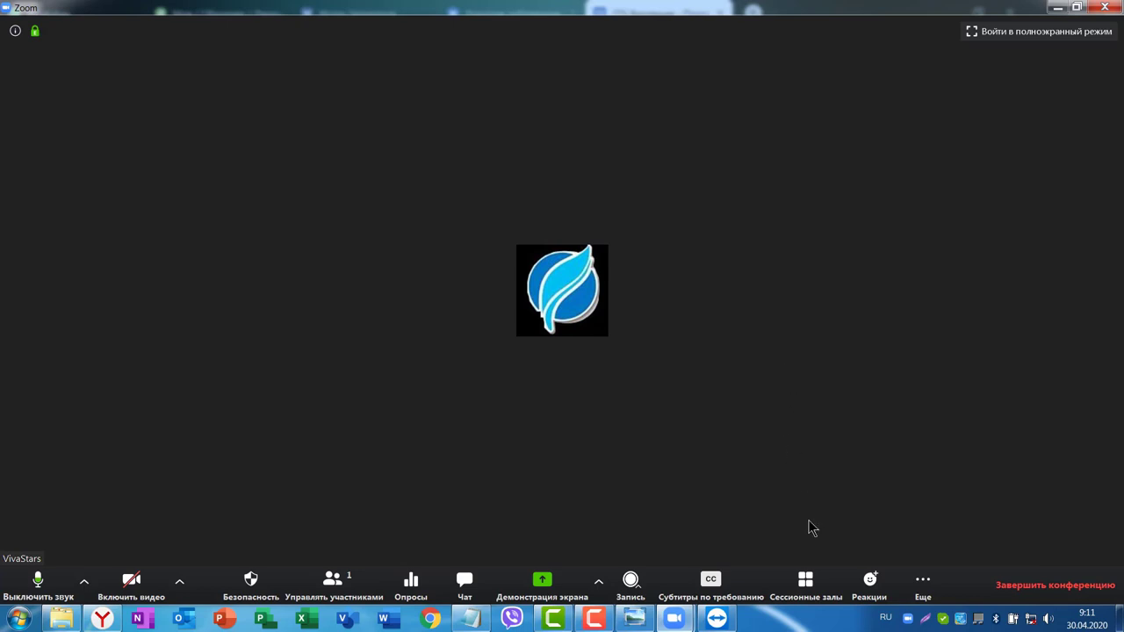
# Step: Join the renamed first breakout room as host and maximize its meeting window
pyautogui.click(806, 584)
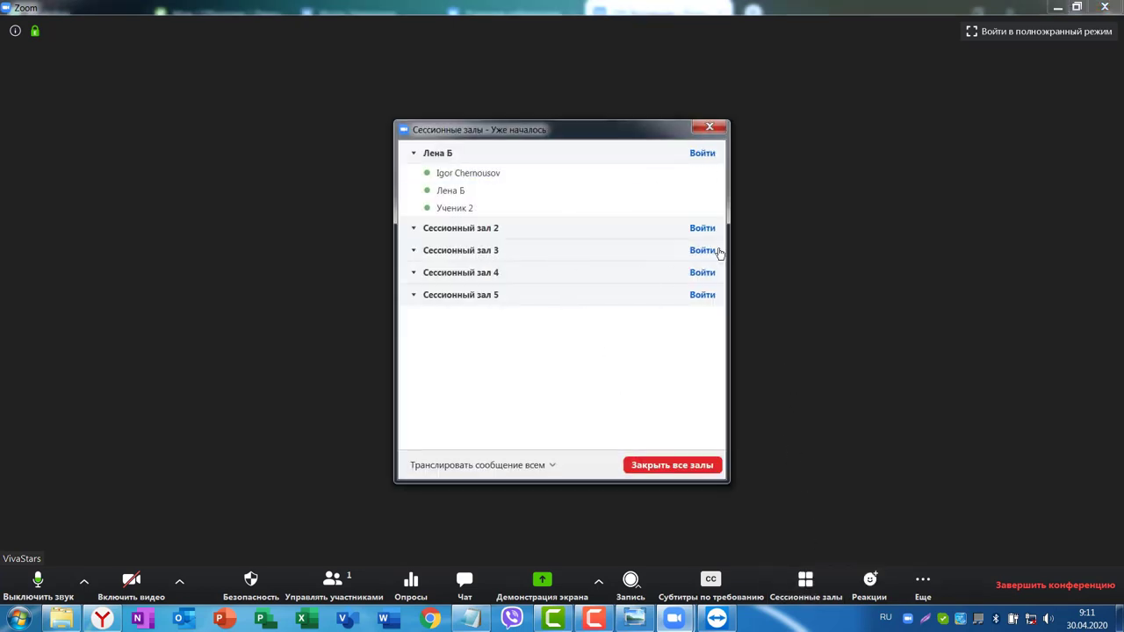
pyautogui.click(701, 155)
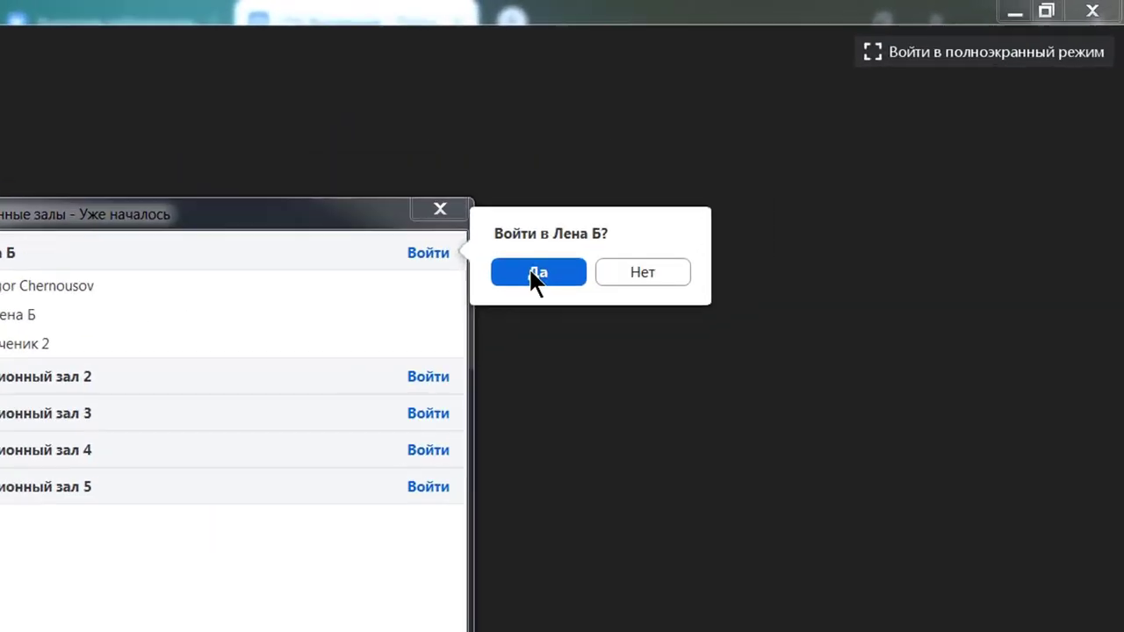
pyautogui.click(419, 320)
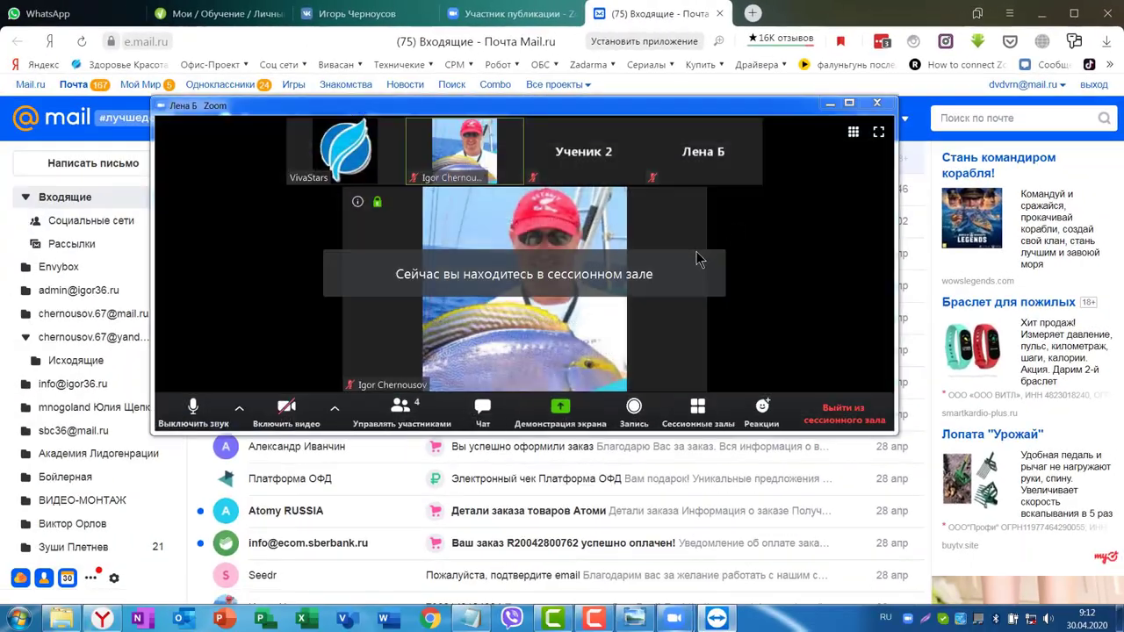
pyautogui.click(849, 103)
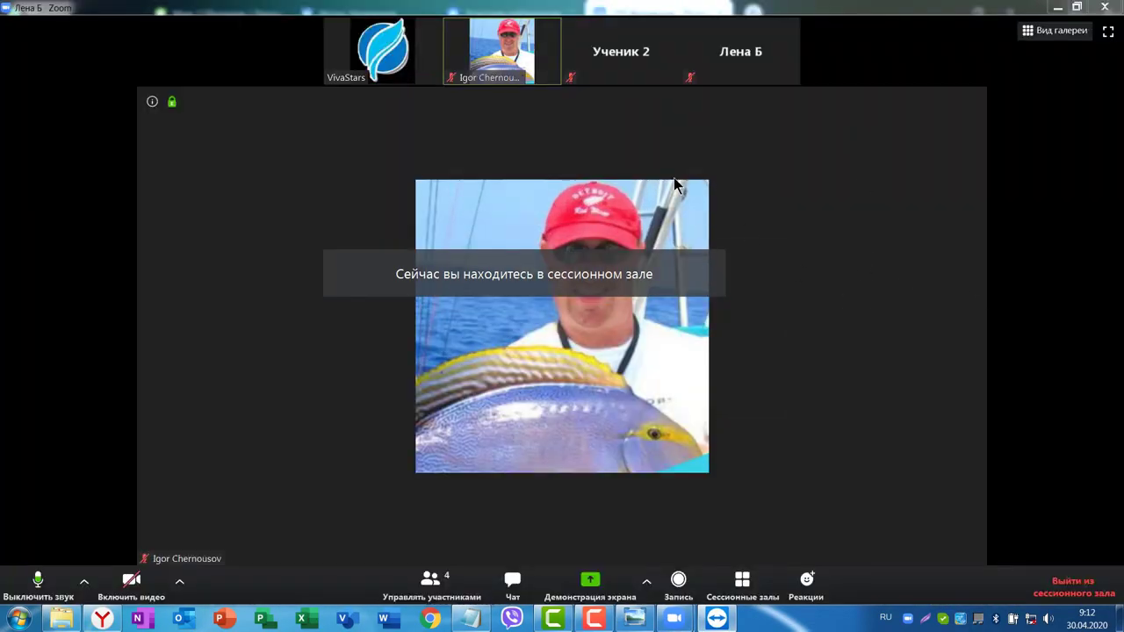
# Step: Leave the first breakout room from the list of breakout rooms and maximize the main meeting window
pyautogui.moveTo(514, 71)
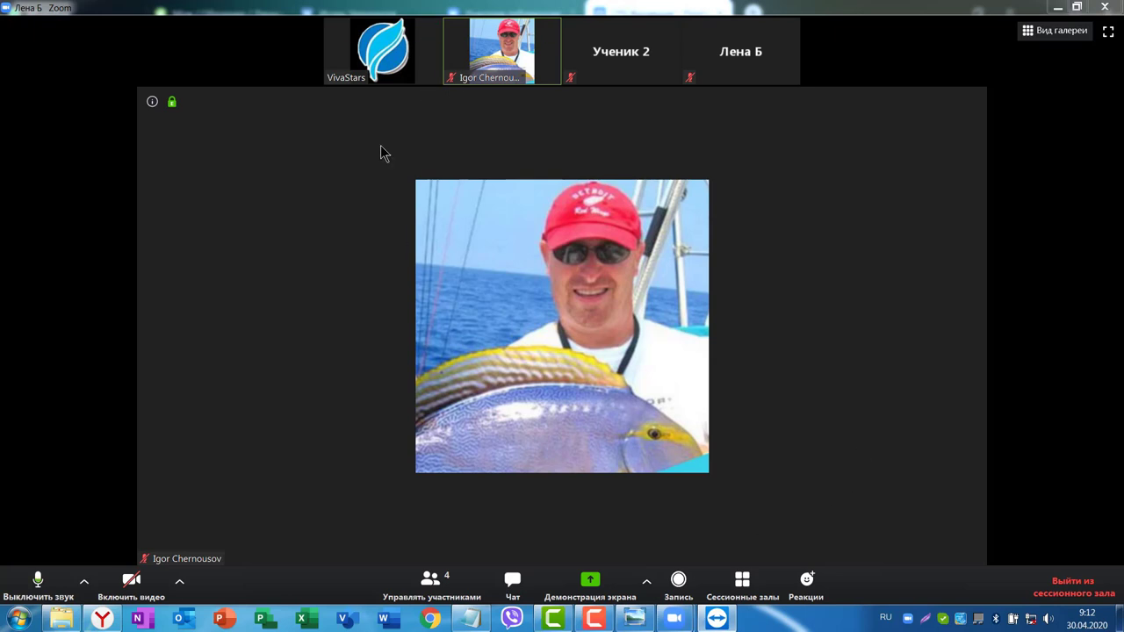
pyautogui.click(742, 584)
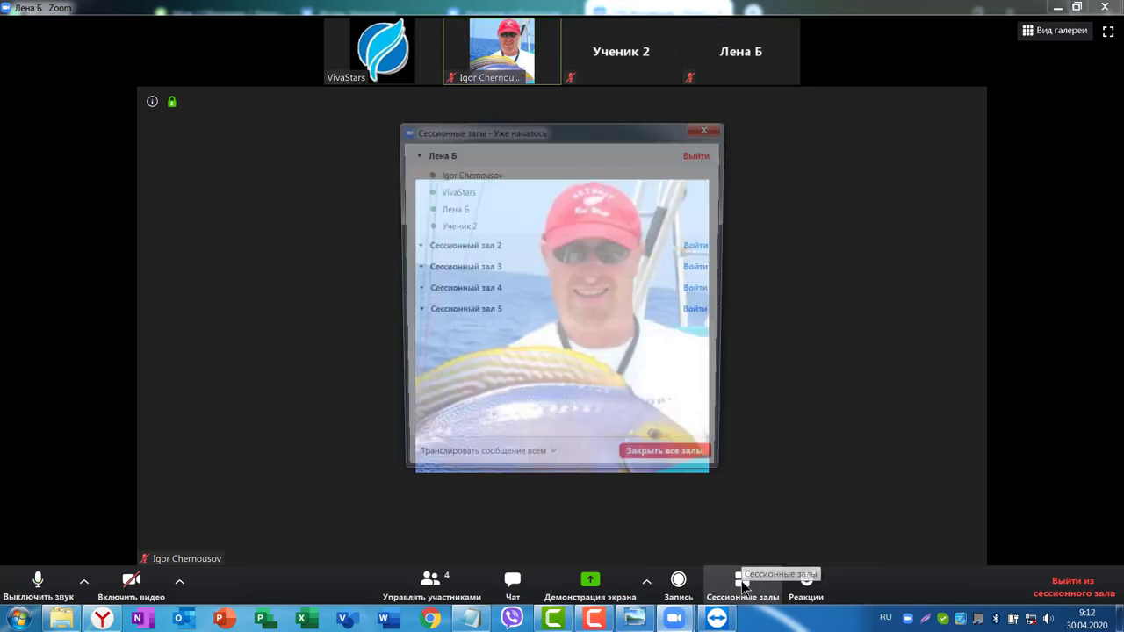
pyautogui.moveTo(582, 137); pyautogui.dragTo(692, 141)
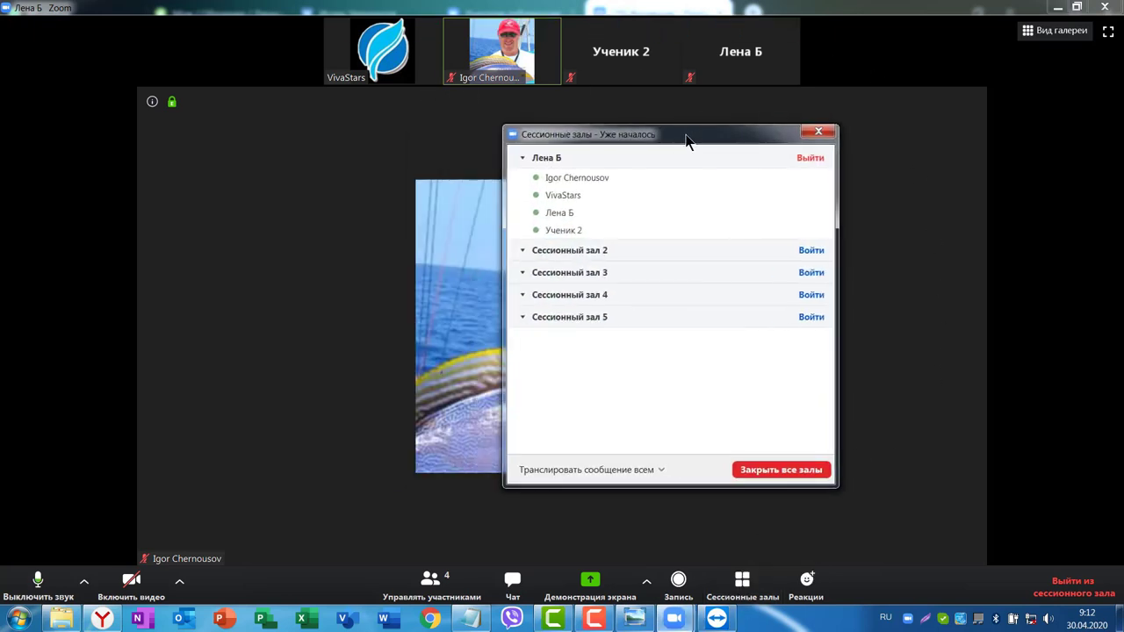
pyautogui.moveTo(524, 183)
pyautogui.moveTo(775, 176)
pyautogui.click(808, 162)
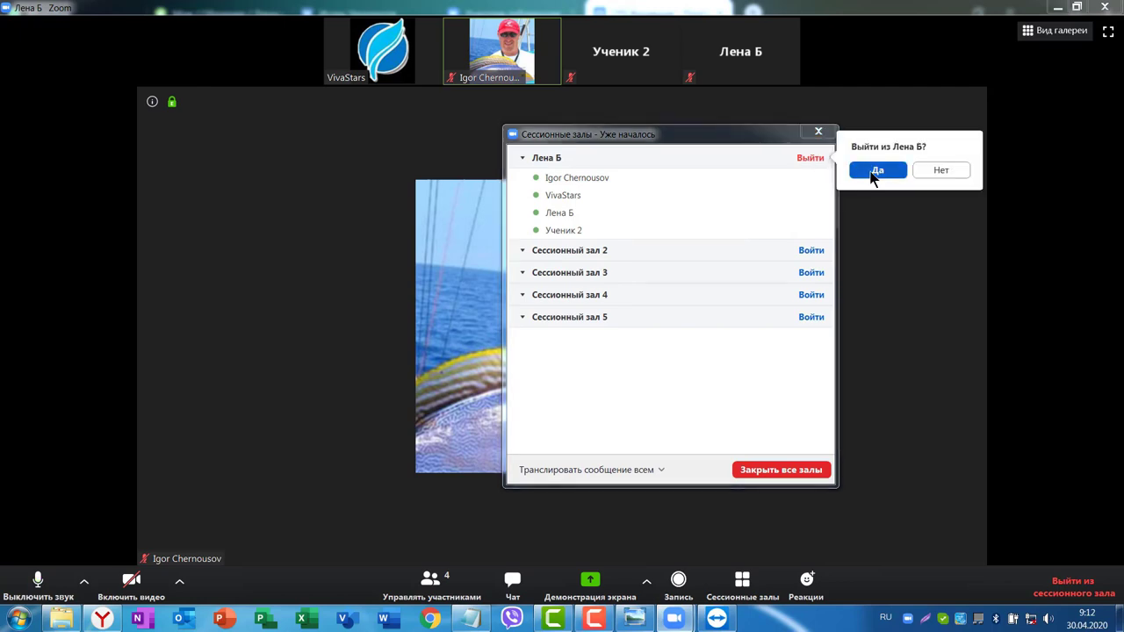
pyautogui.click(876, 170)
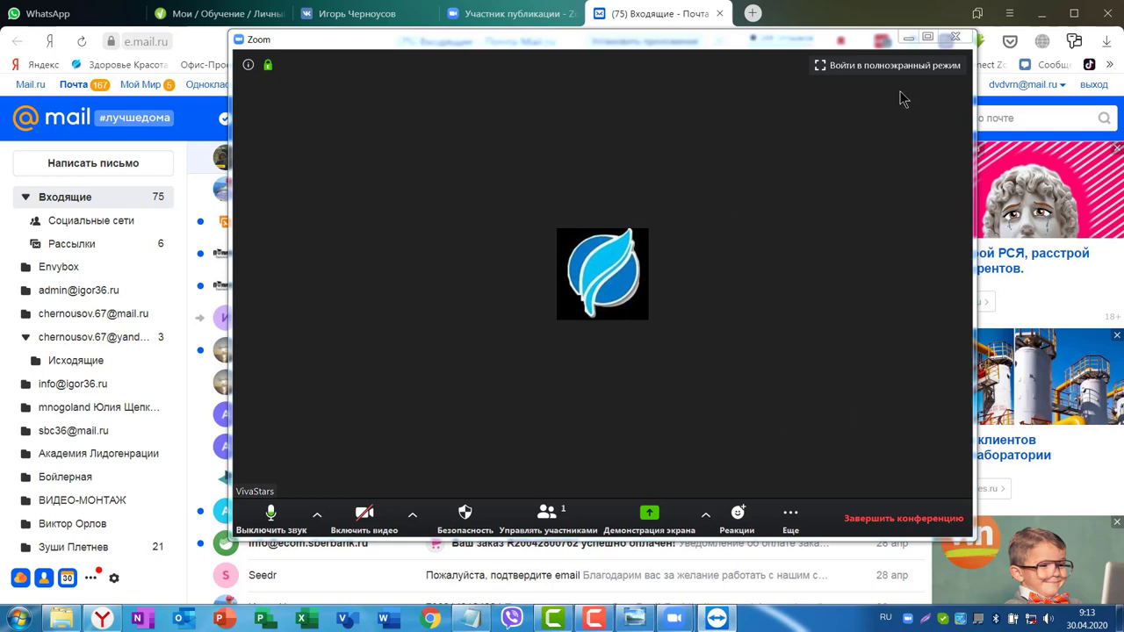
pyautogui.click(928, 38)
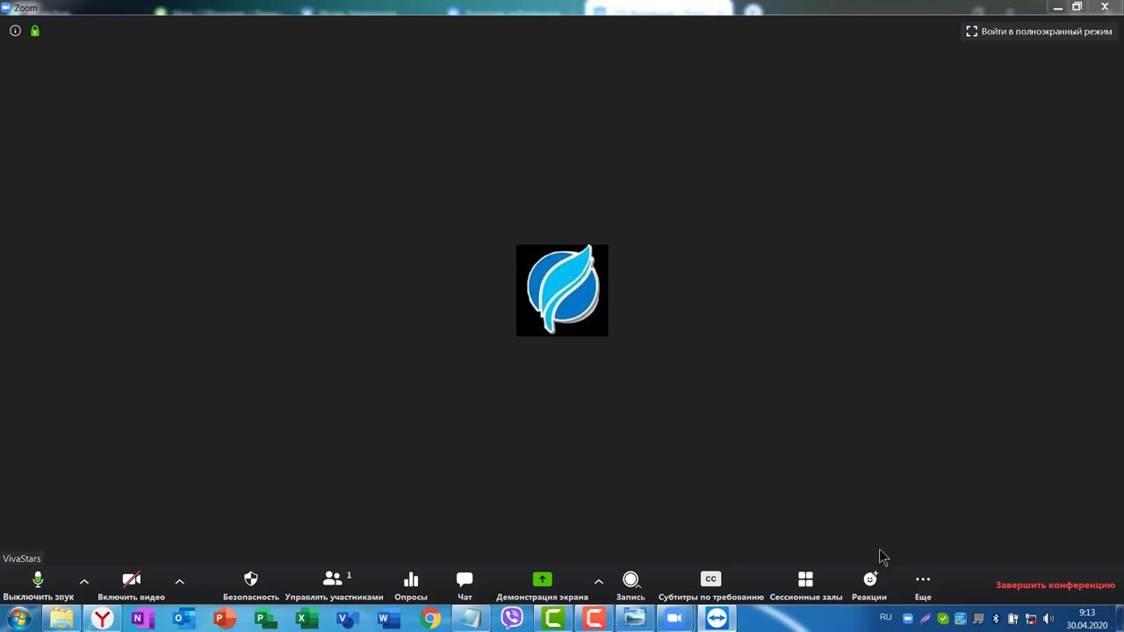
# Step: Check the meeting's recording destination choices and end the meeting for all participants
pyautogui.click(630, 582)
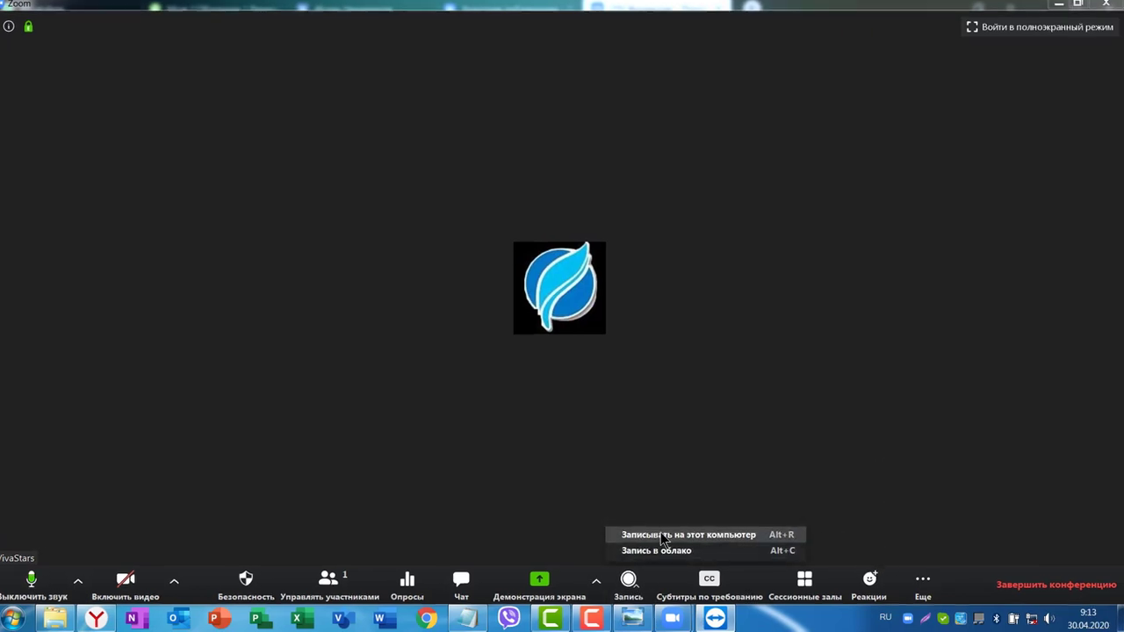
pyautogui.click(944, 305)
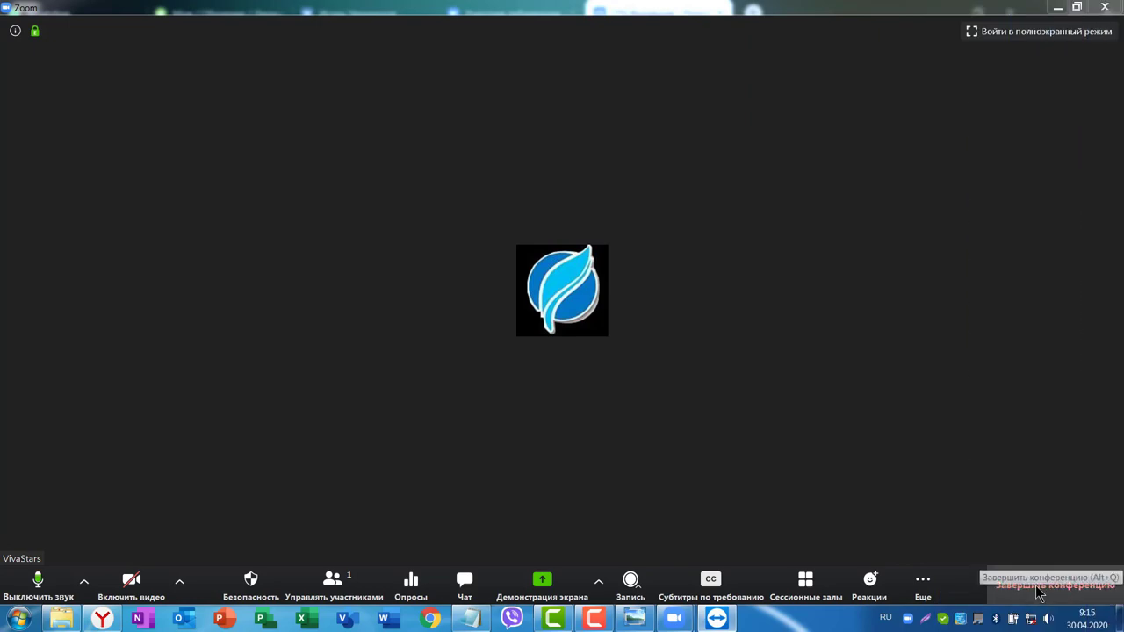
pyautogui.click(1039, 594)
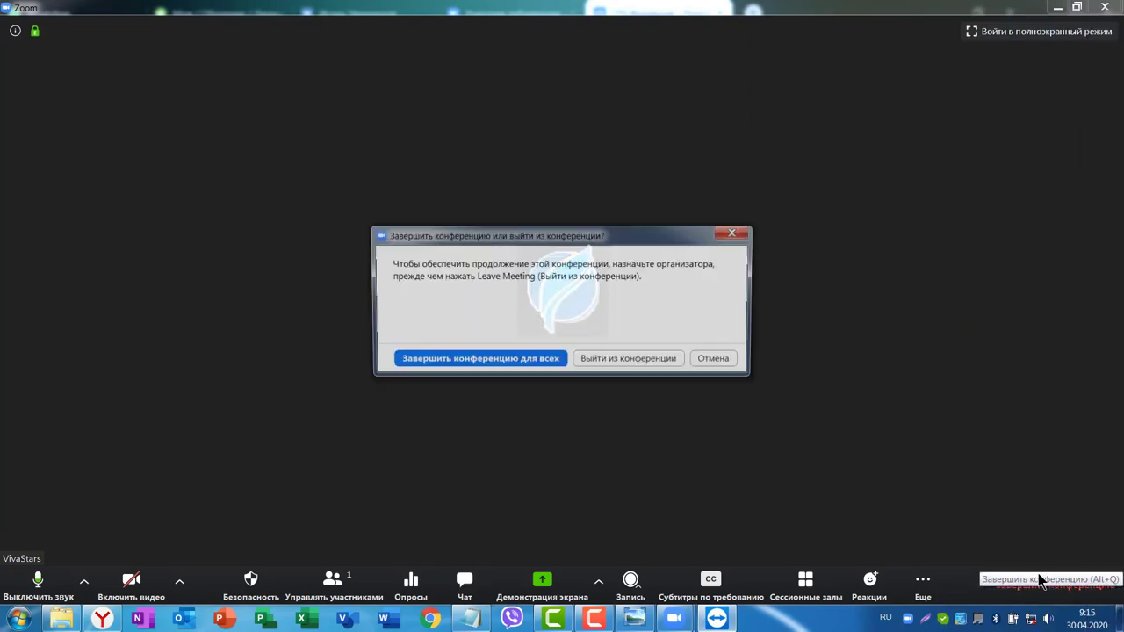
pyautogui.click(465, 357)
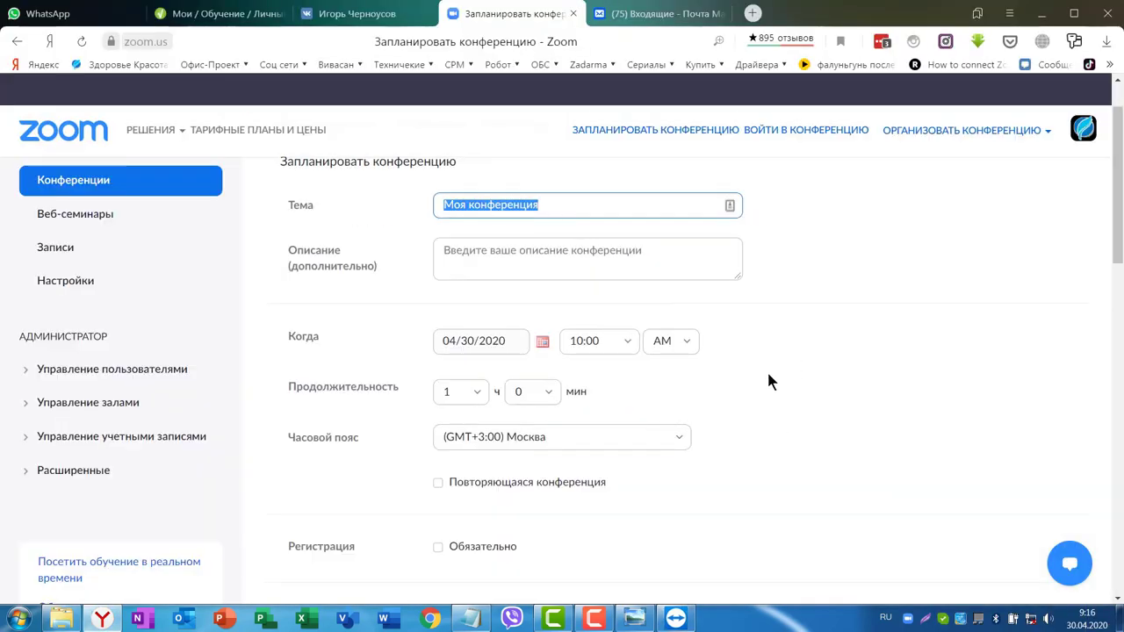
# Step: Examine the duration choices, mandatory registration and automatic recording options in the new meeting's scheduling form
pyautogui.scroll(-1, 768, 377)
pyautogui.click(475, 320)
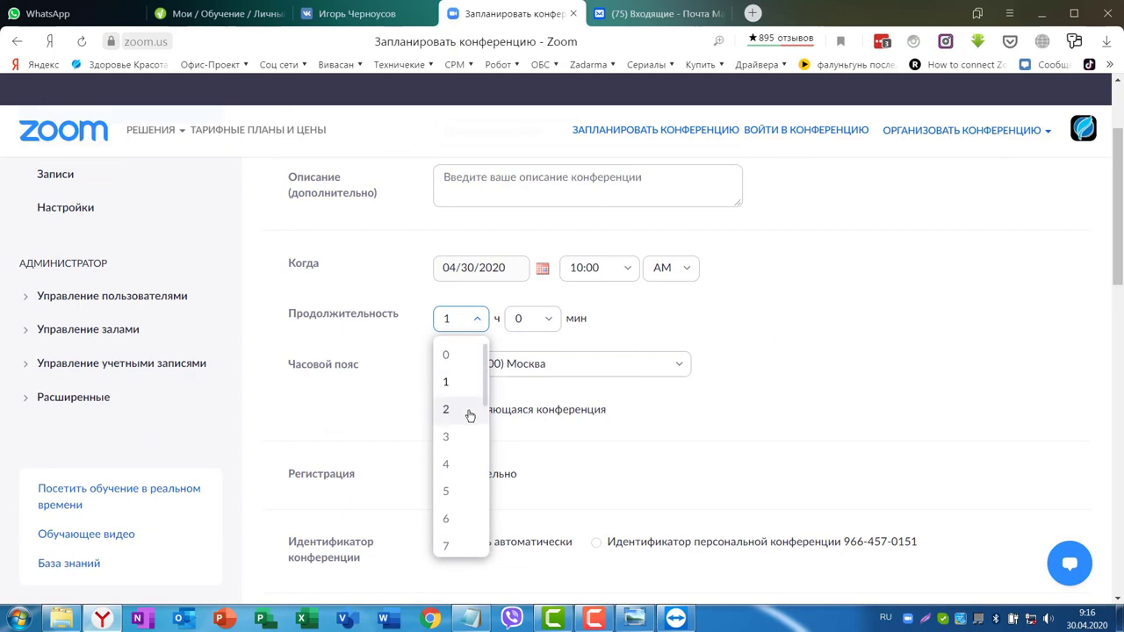
pyautogui.scroll(-2, 474, 395)
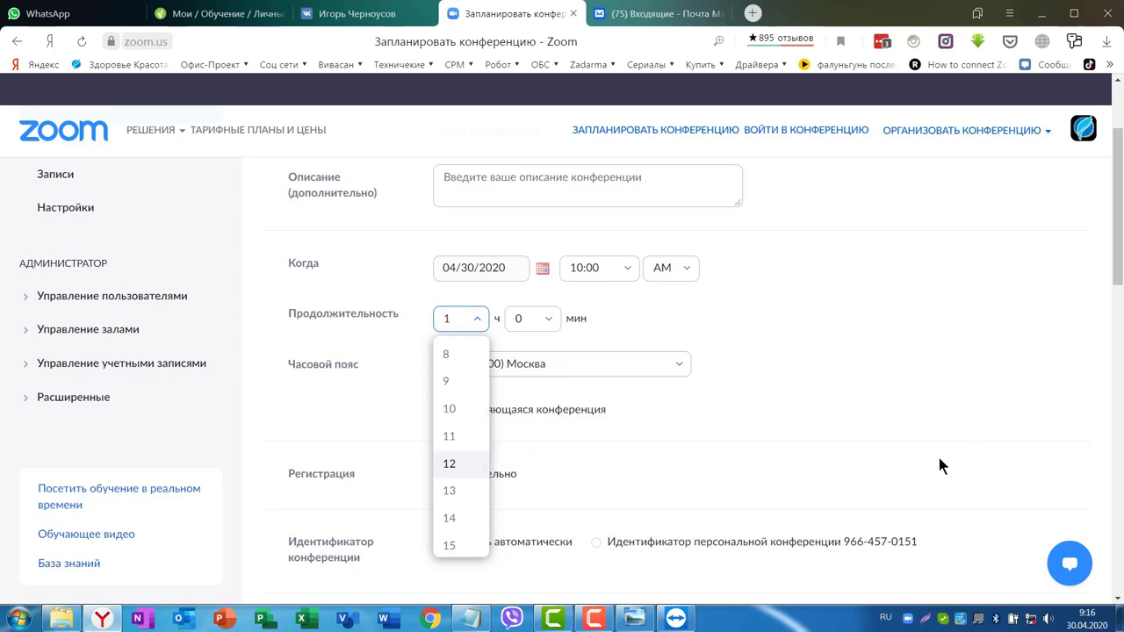
pyautogui.click(865, 467)
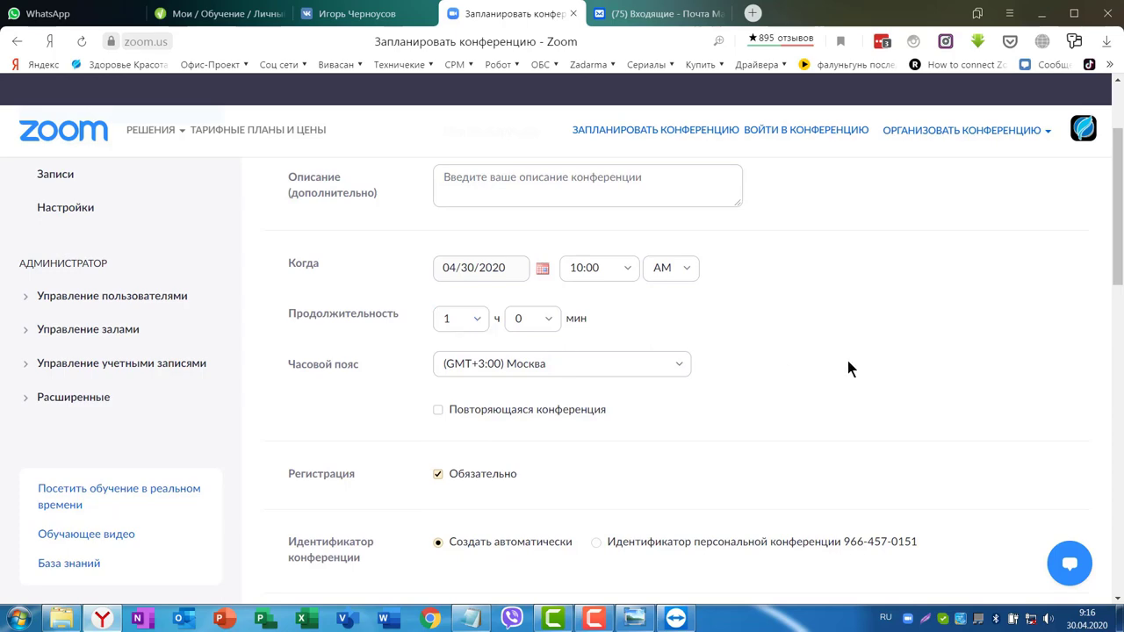
pyautogui.scroll(-10, 900, 350)
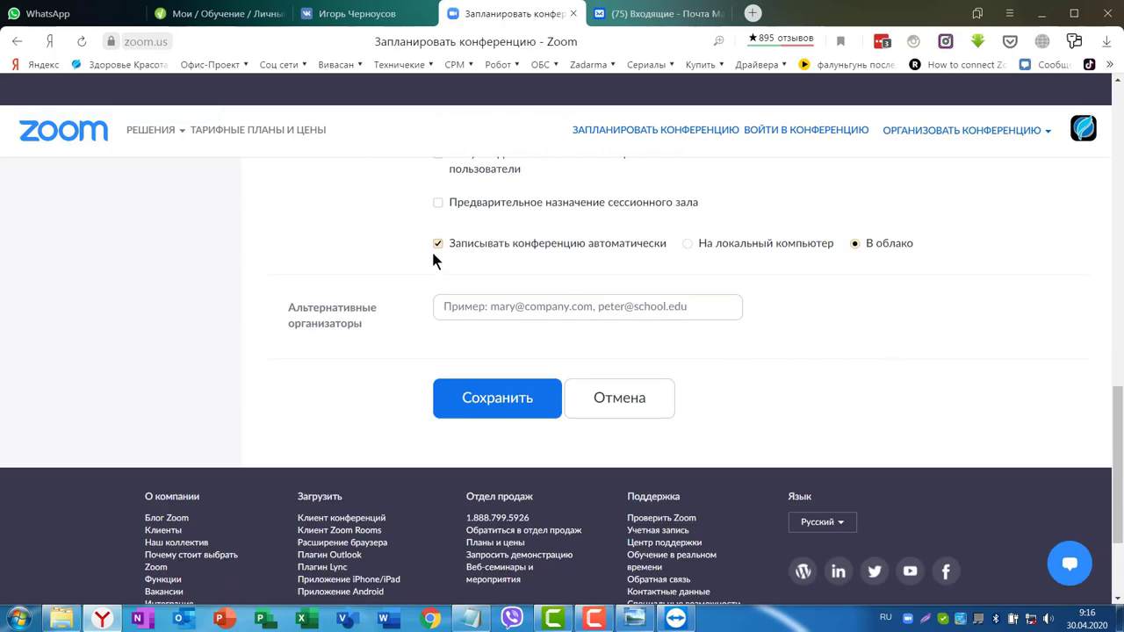
pyautogui.scroll(5, 746, 294)
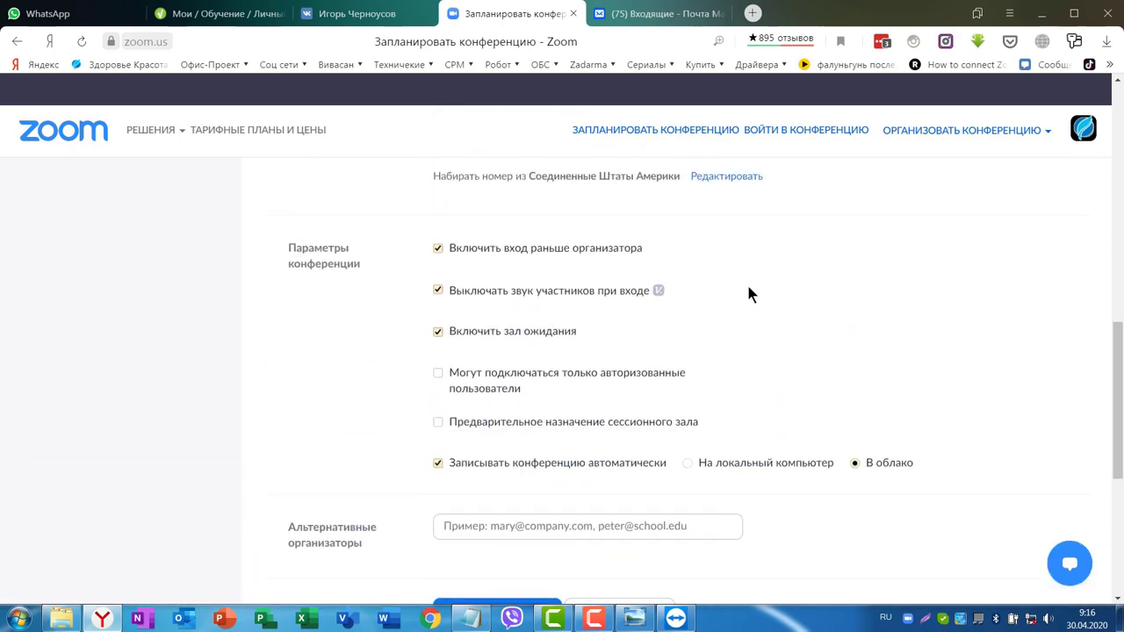
pyautogui.scroll(4, 755, 303)
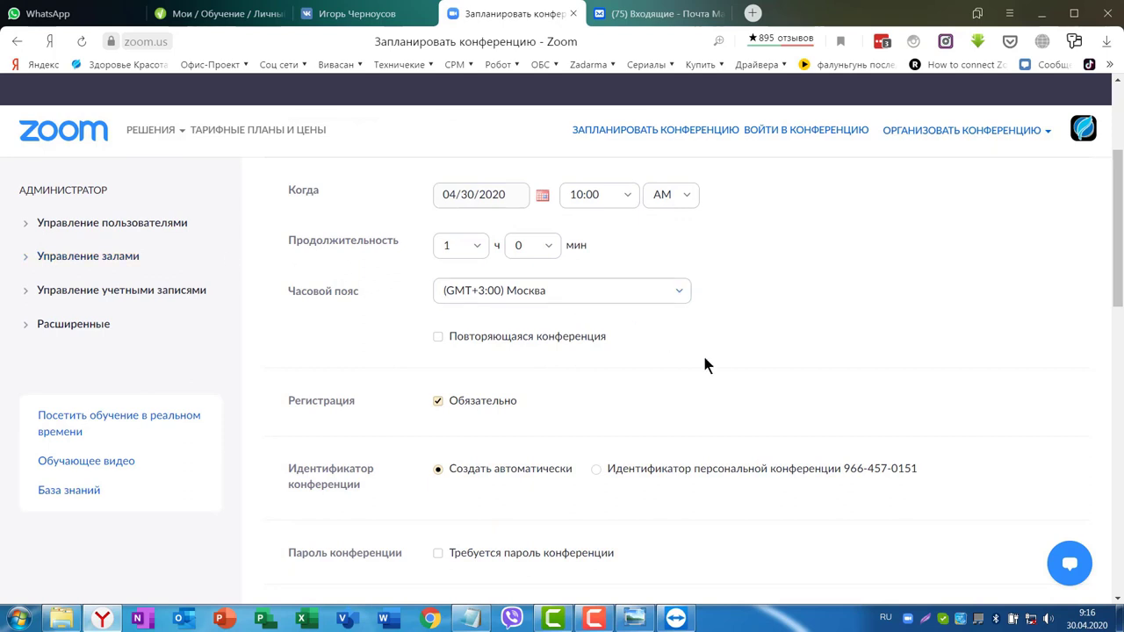
pyautogui.scroll(3, 157, 324)
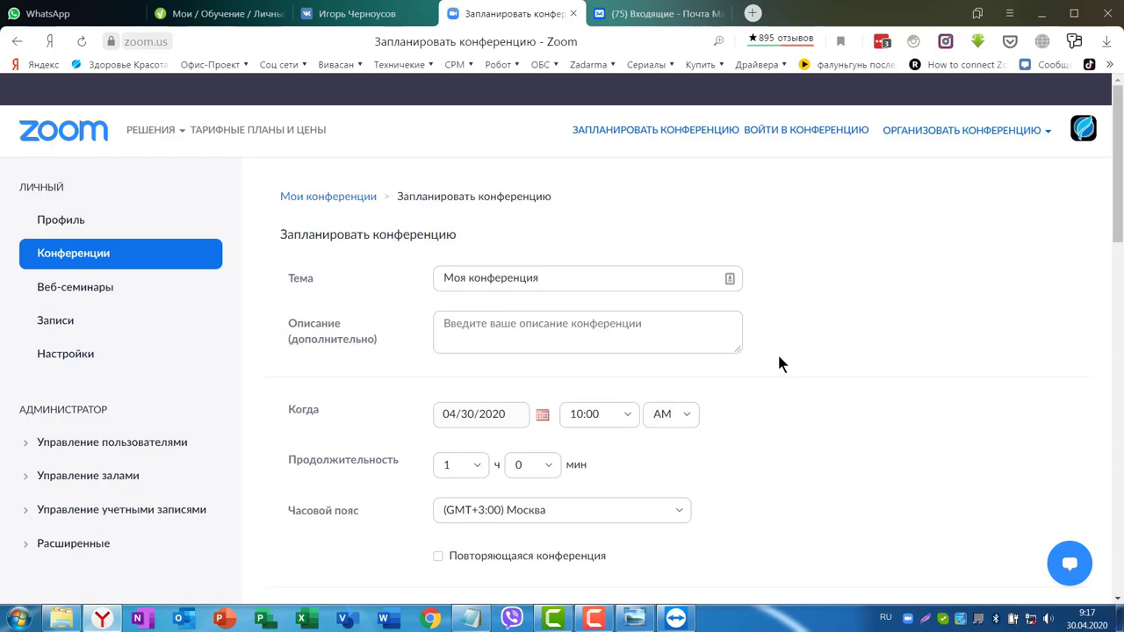
pyautogui.scroll(-2, 791, 335)
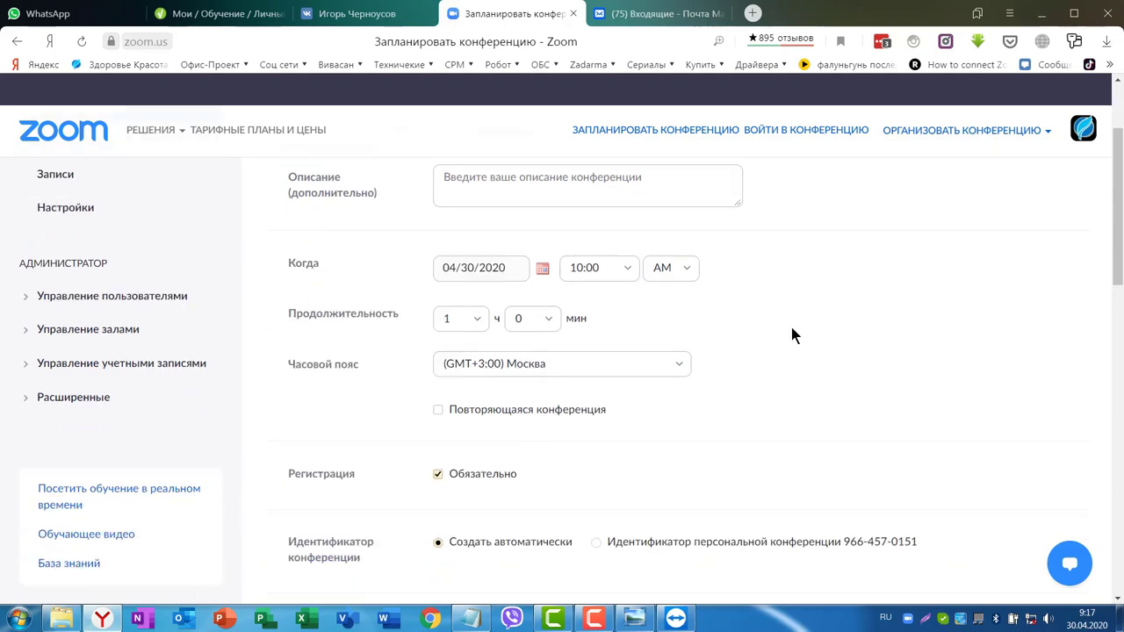
# Step: Make the new meeting recurring with daily repetition
pyautogui.click(438, 409)
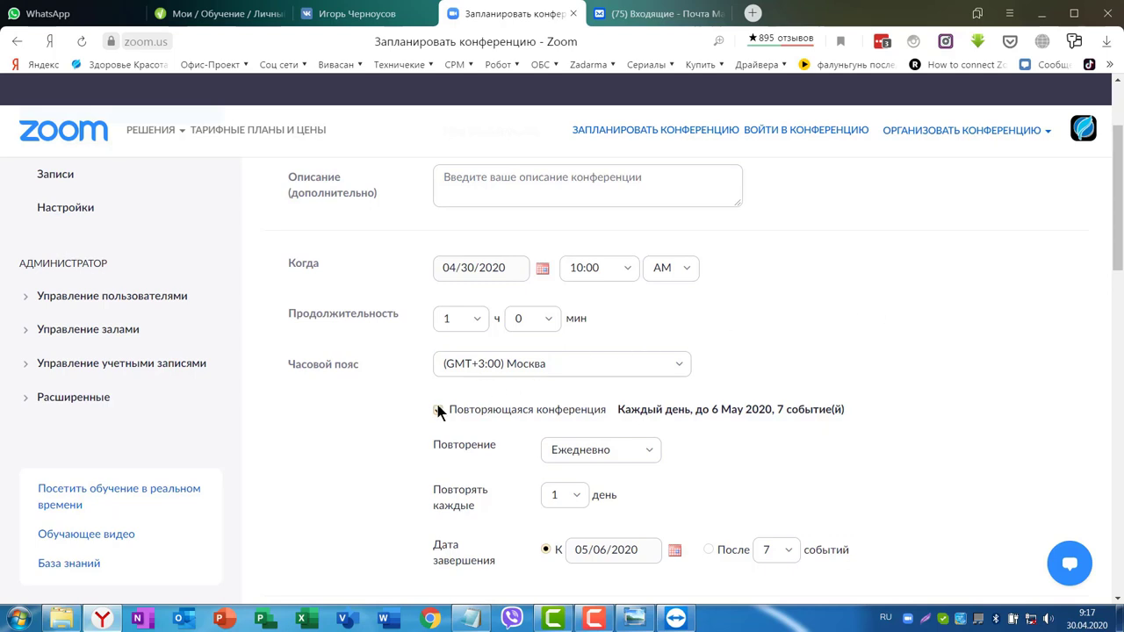
pyautogui.scroll(-1, 981, 391)
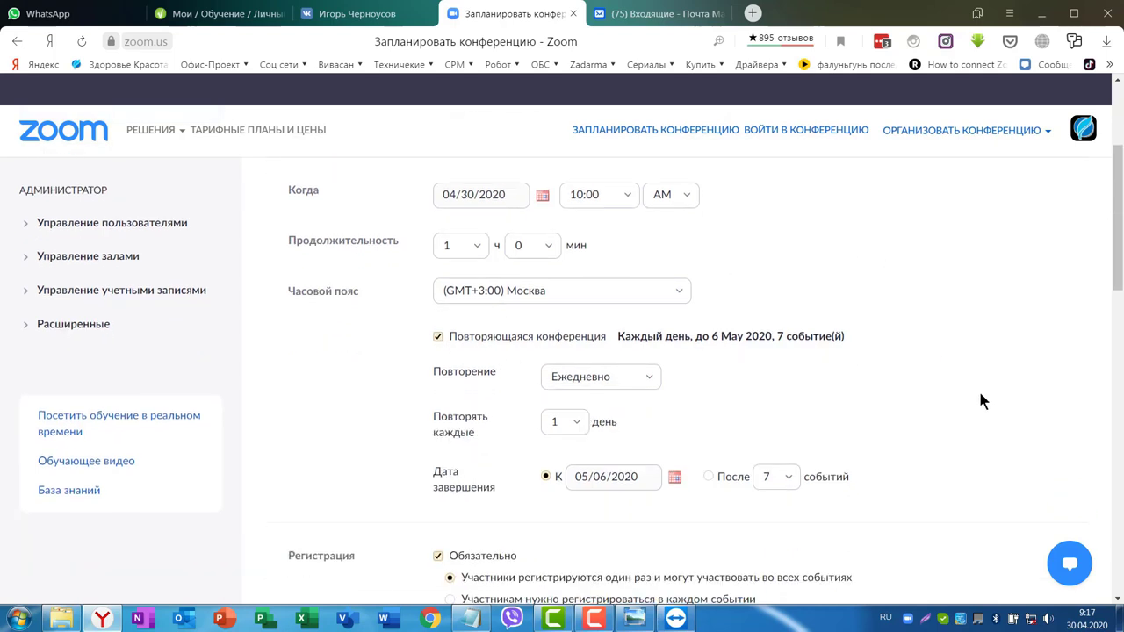
pyautogui.click(647, 381)
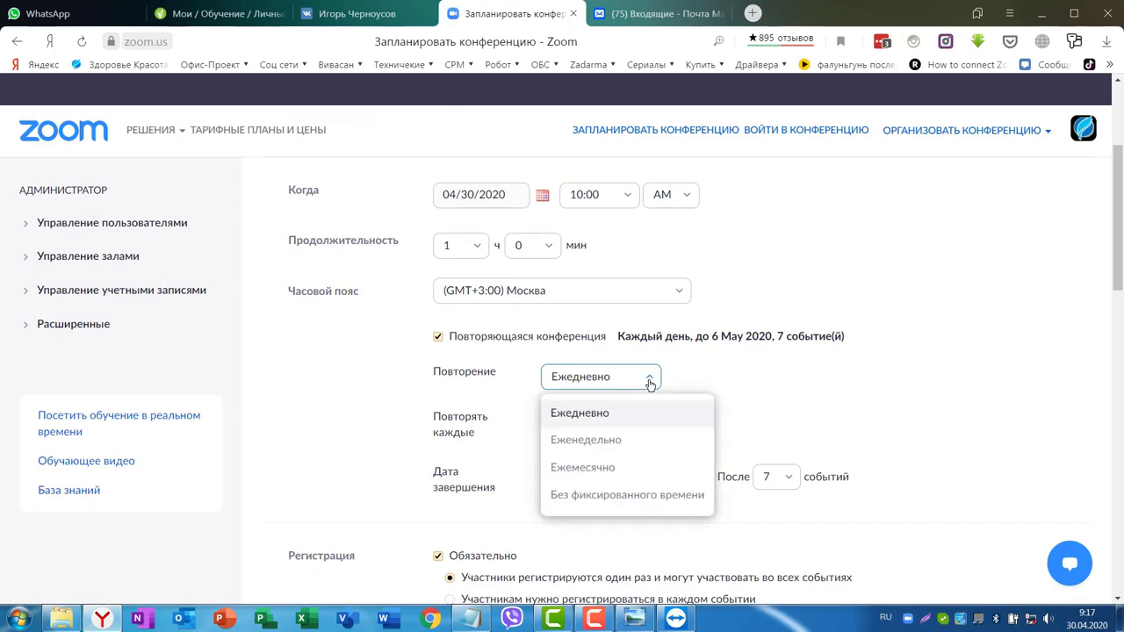
pyautogui.click(572, 409)
pyautogui.scroll(-1, 650, 368)
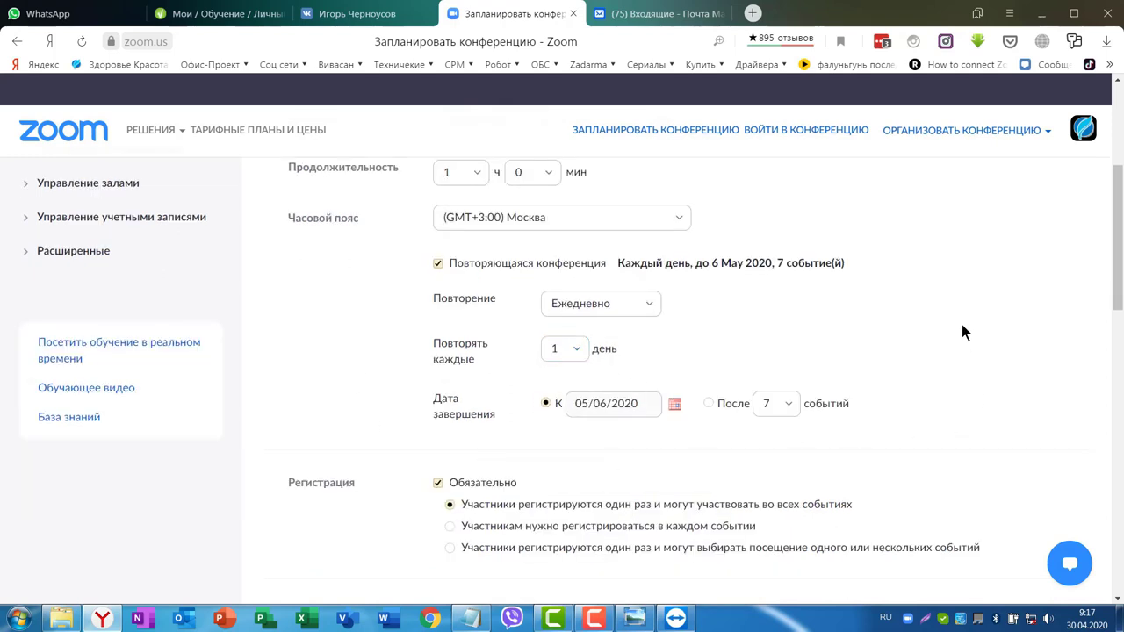
# Step: Check the choices for the number of occurrences in the end date settings and save the recurring meeting
pyautogui.click(787, 405)
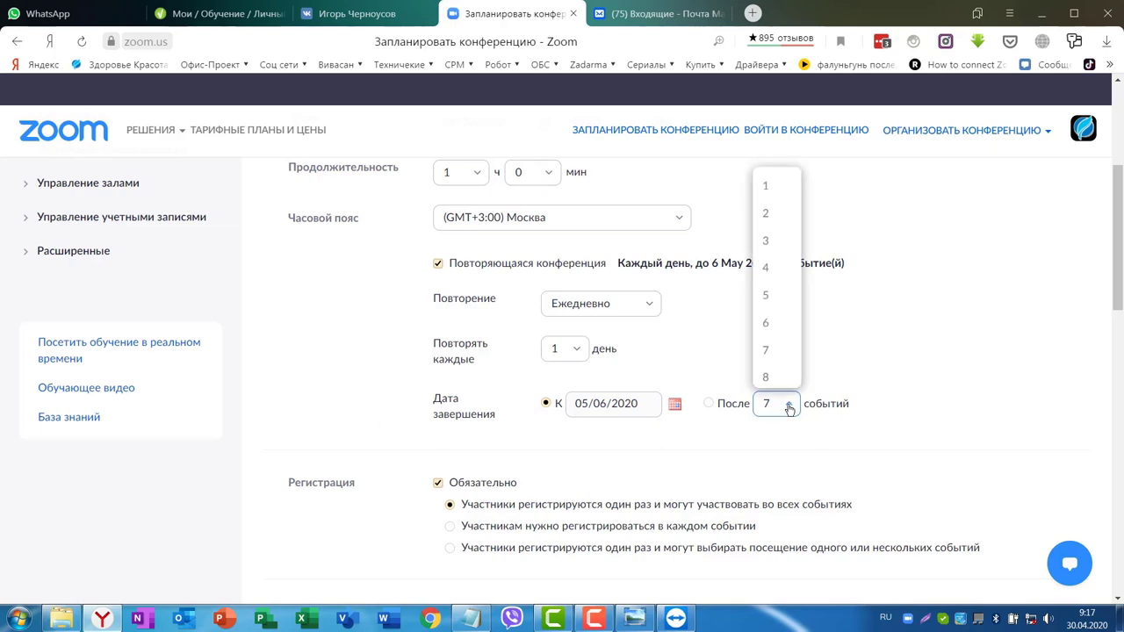
pyautogui.click(767, 325)
pyautogui.scroll(-10, 929, 358)
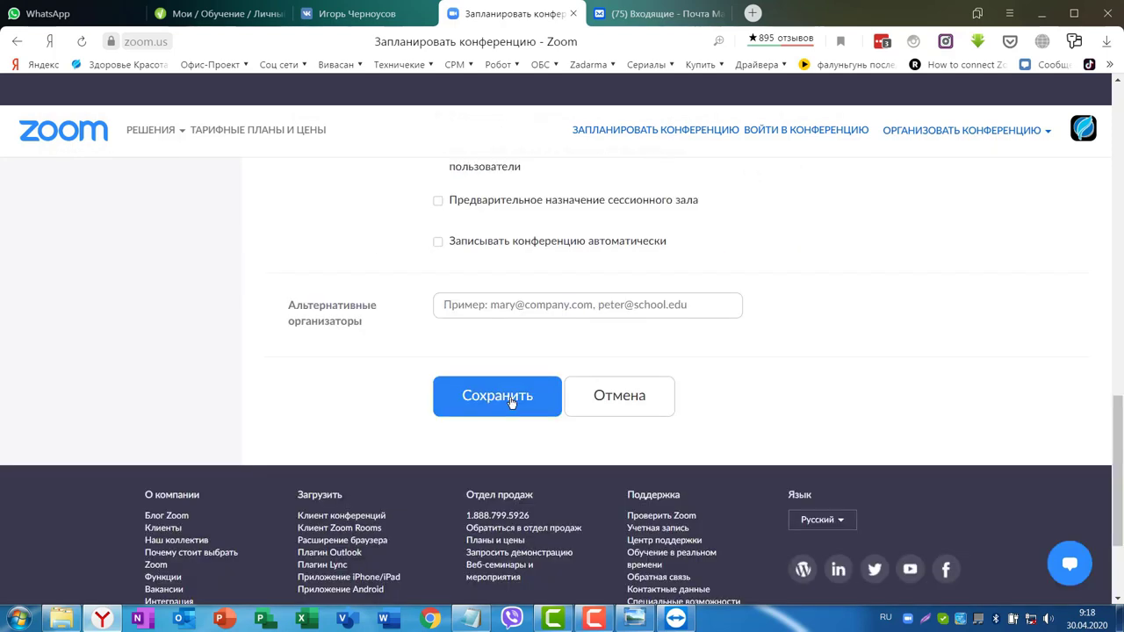
pyautogui.click(514, 396)
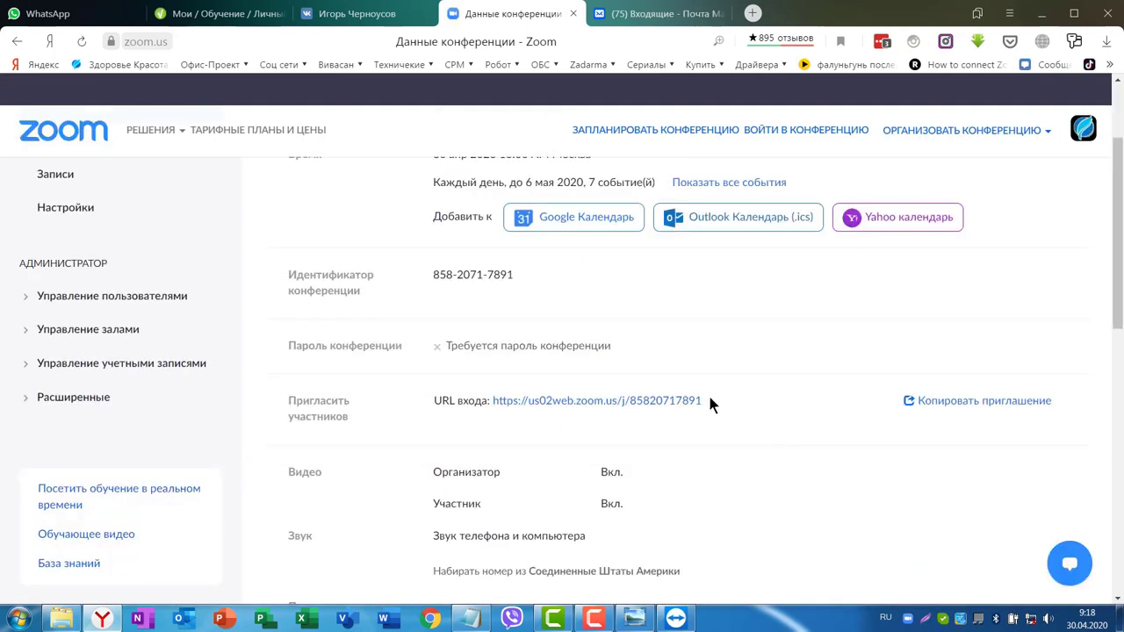
# Step: Bring up the meeting entry link saved in Notepad, widen the window and highlight the meeting ID digits
pyautogui.moveTo(643, 400); pyautogui.dragTo(493, 401)
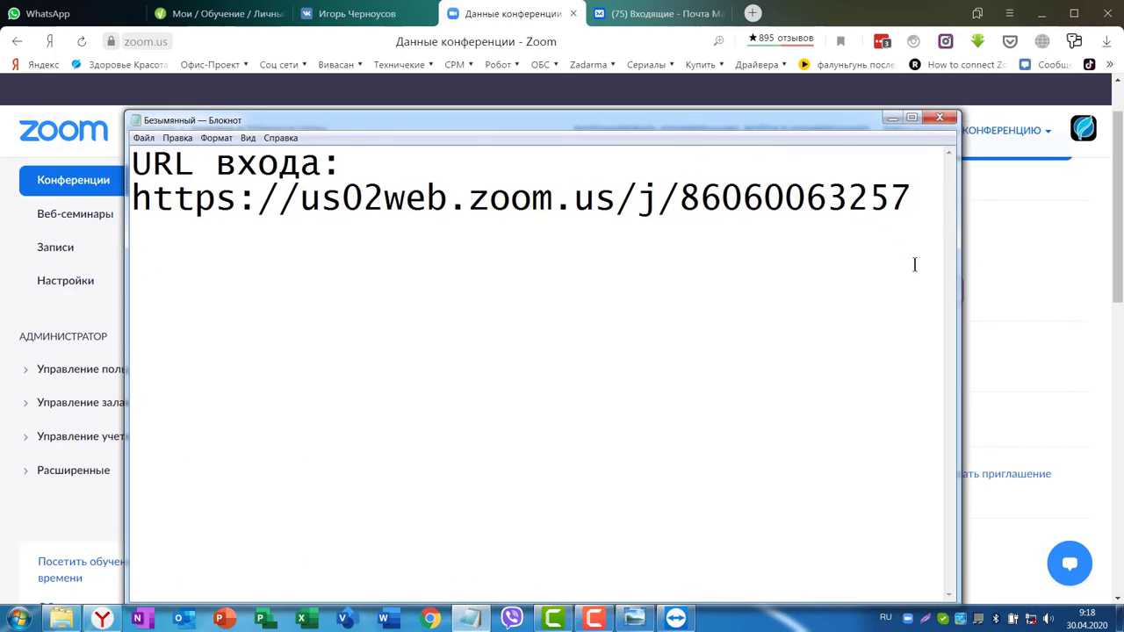
pyautogui.moveTo(961, 297); pyautogui.dragTo(1037, 297)
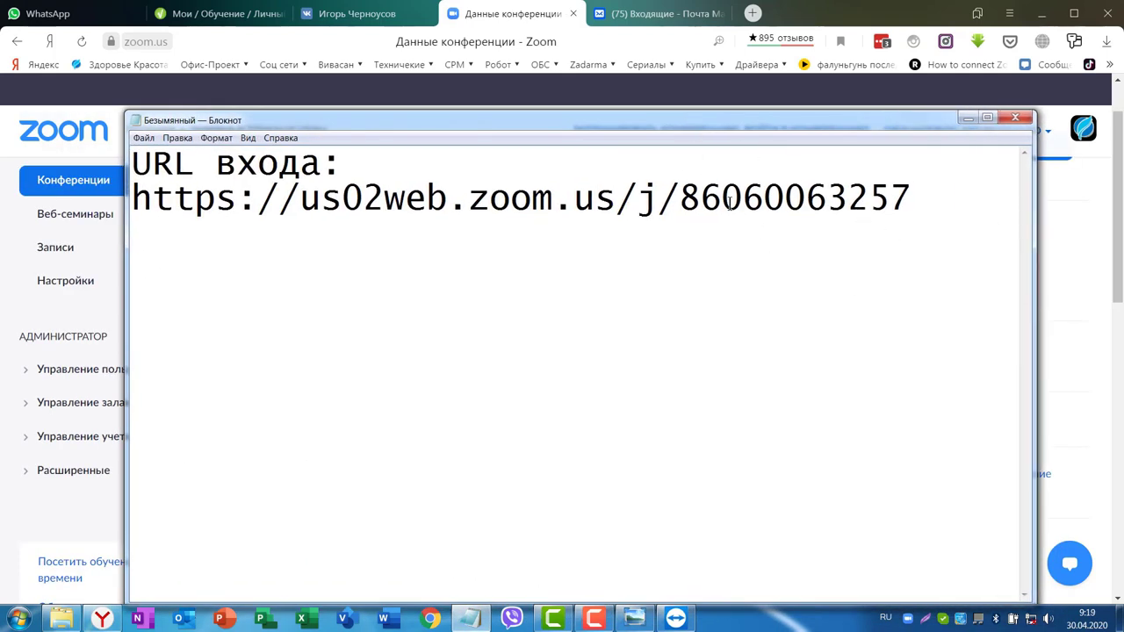
pyautogui.moveTo(682, 199); pyautogui.dragTo(900, 209)
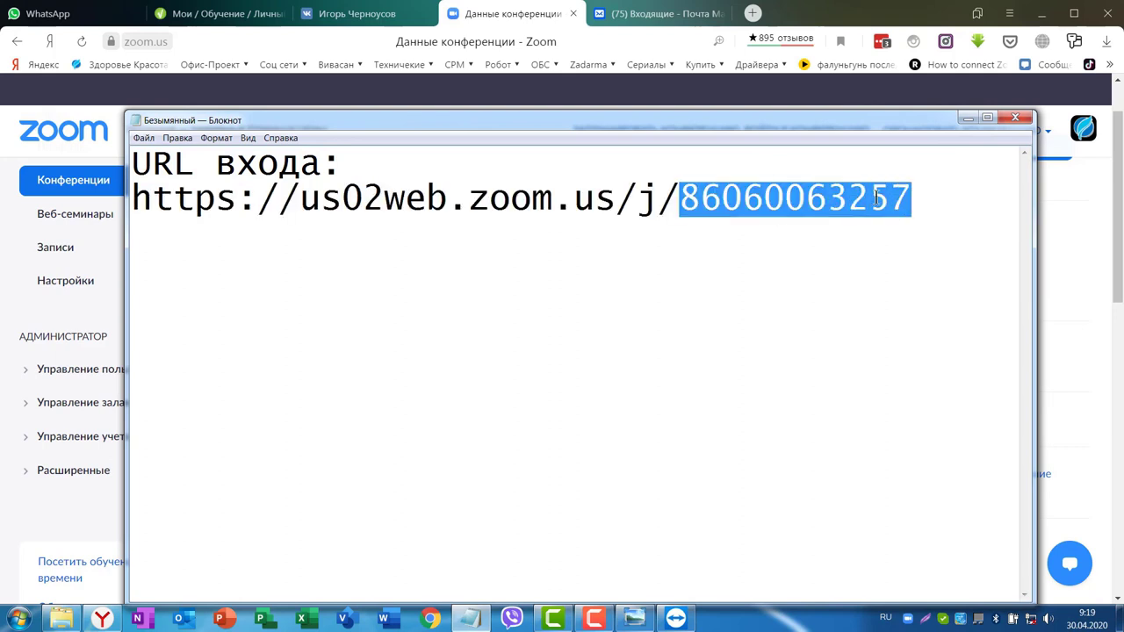
# Step: Minimize the browser, switch to the Zoom desktop client and open its dialog for joining a meeting by ID
pyautogui.click(1045, 18)
pyautogui.click(1043, 14)
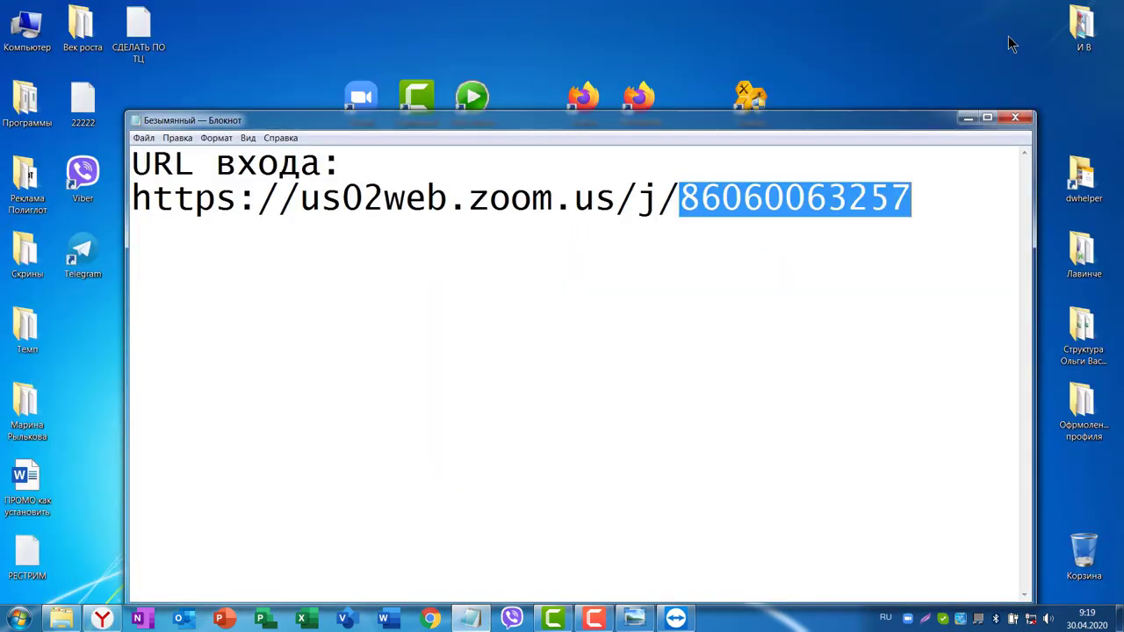
pyautogui.click(924, 115)
pyautogui.doubleClick(359, 98)
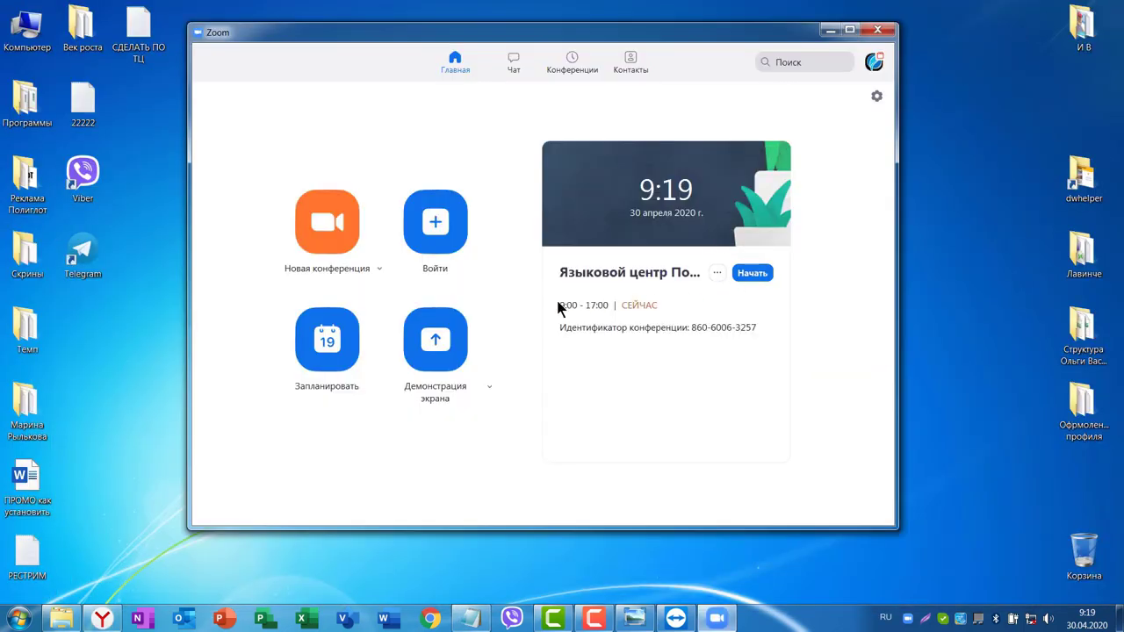
pyautogui.click(436, 221)
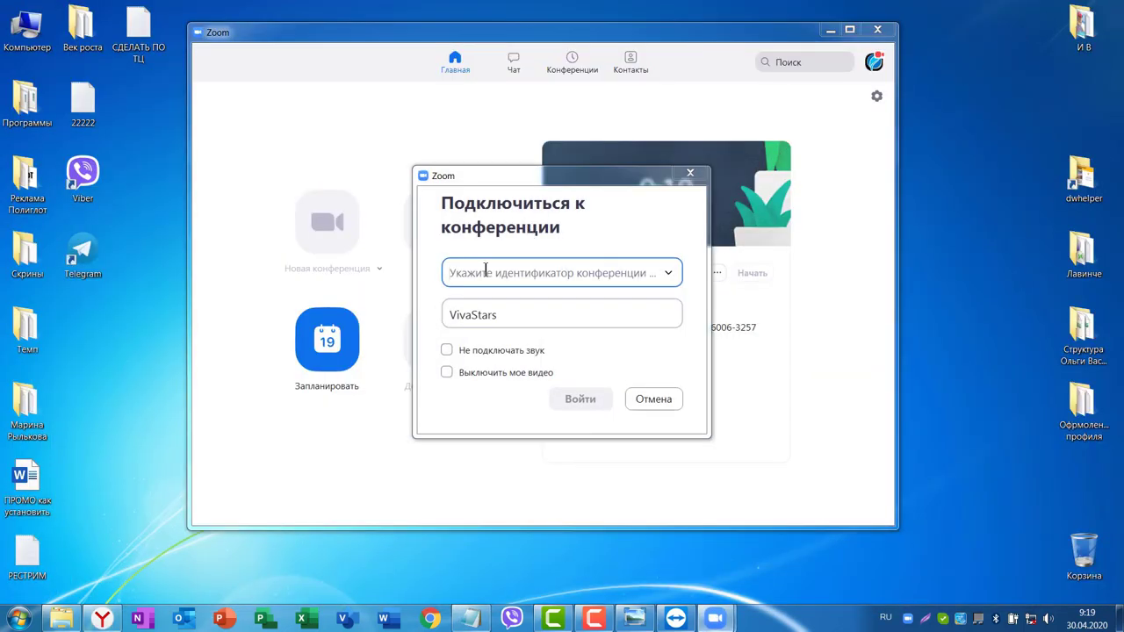
pyautogui.click(446, 280)
pyautogui.click(465, 278)
# Step: Copy the meeting ID digits from the end of the entry link in Notepad
pyautogui.click(470, 618)
pyautogui.moveTo(681, 199); pyautogui.dragTo(913, 208)
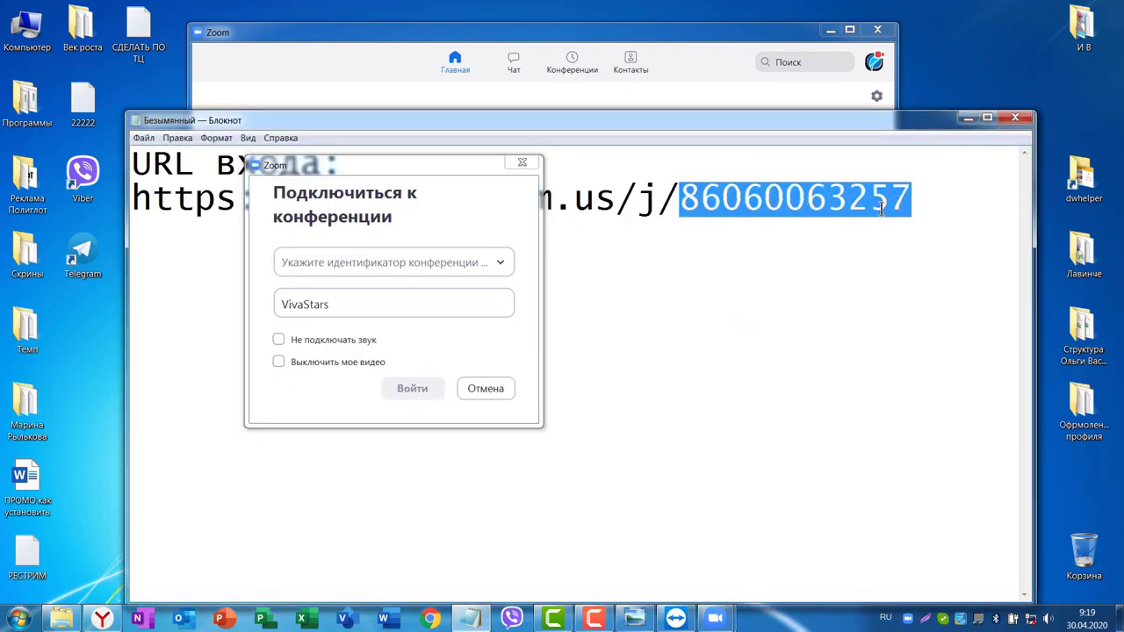
pyautogui.rightClick(882, 207)
pyautogui.click(896, 251)
# Step: Paste the copied meeting ID into the join dialog, enter the meeting and close the audio connection dialog
pyautogui.click(290, 268)
pyautogui.hotkey('ctrl', 'v')
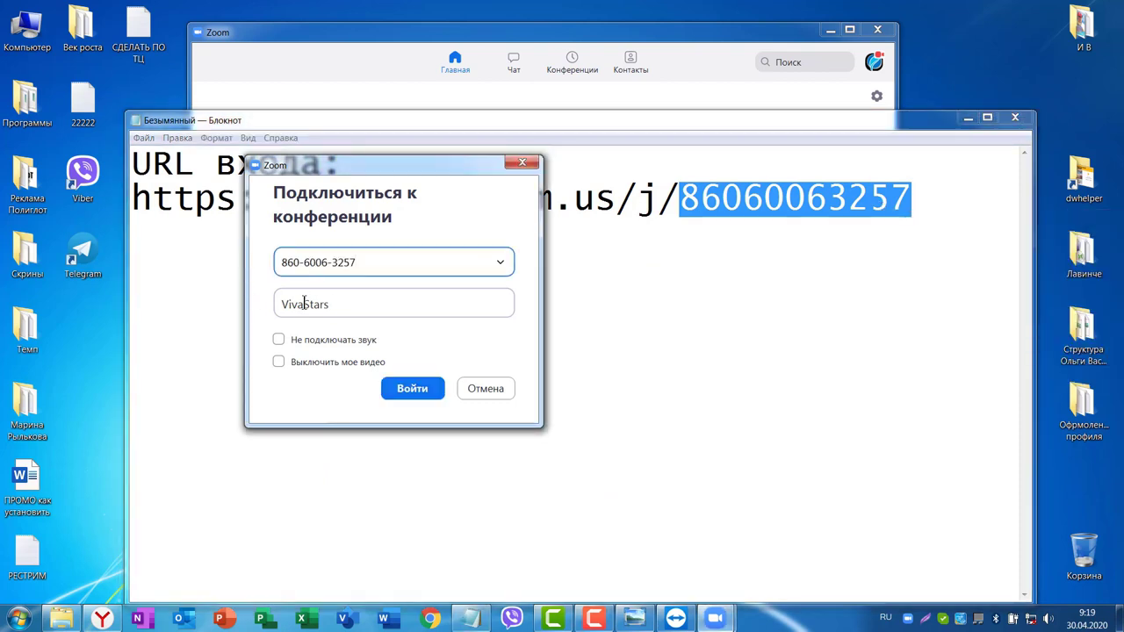
pyautogui.click(412, 393)
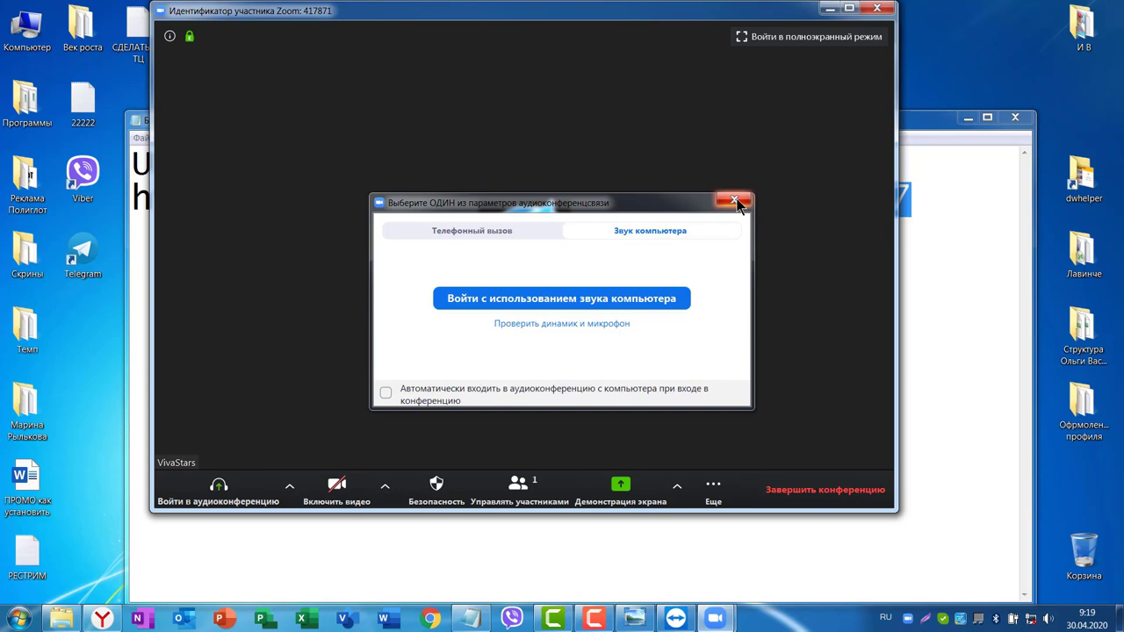
pyautogui.click(735, 202)
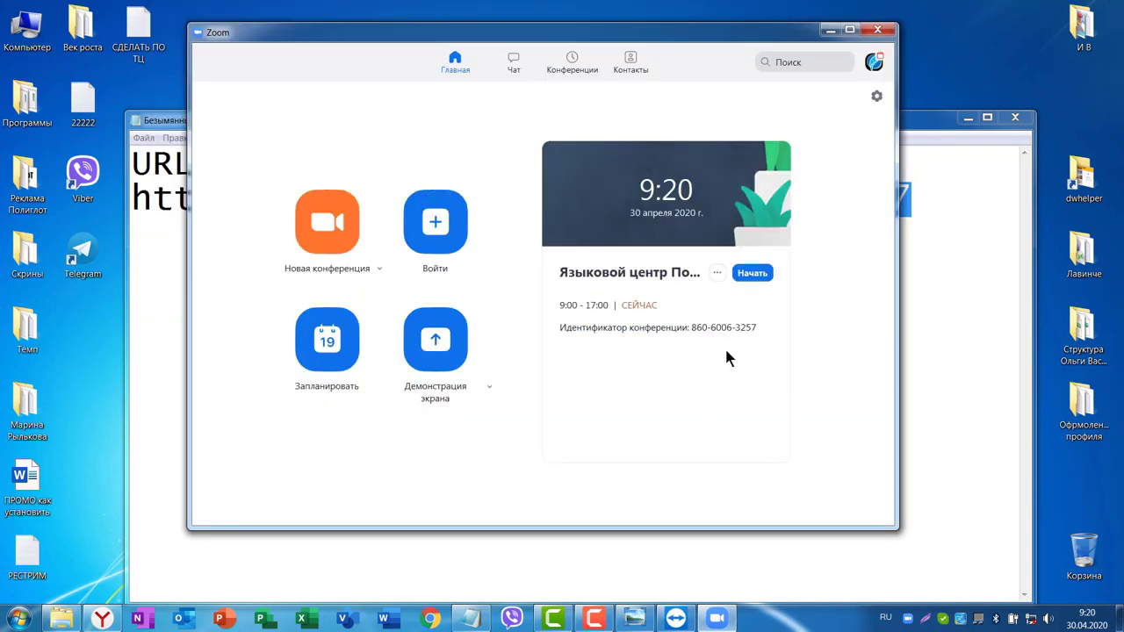
# Step: Show the Zoom contacts list, open the dialog for adding a contact by e-mail address and reposition it to reveal the contact groups
pyautogui.moveTo(778, 182)
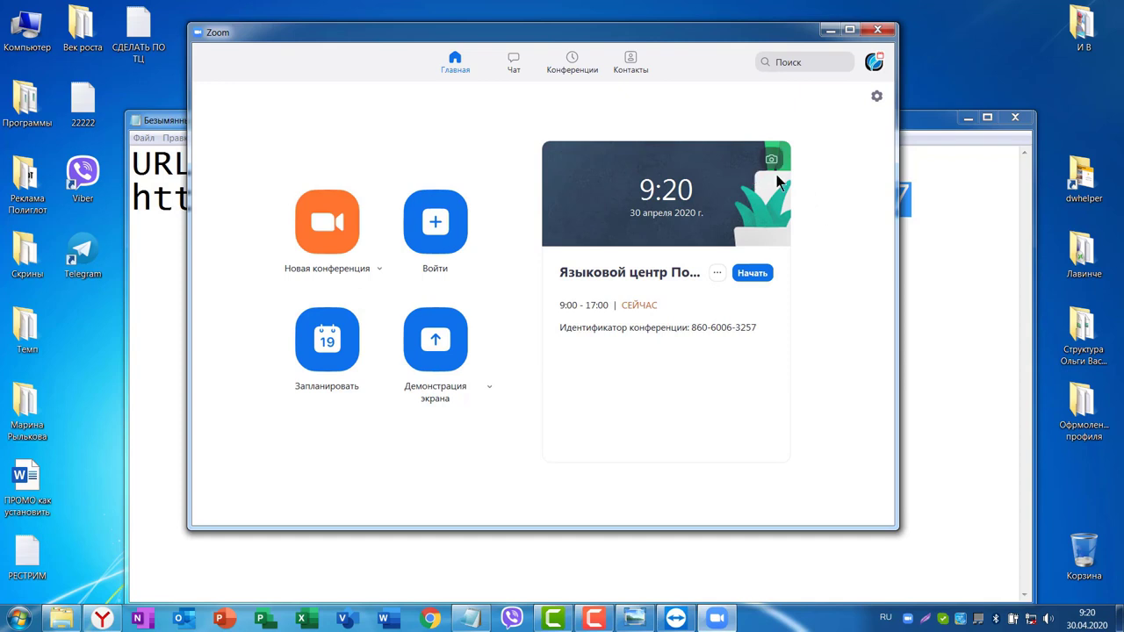
pyautogui.click(629, 69)
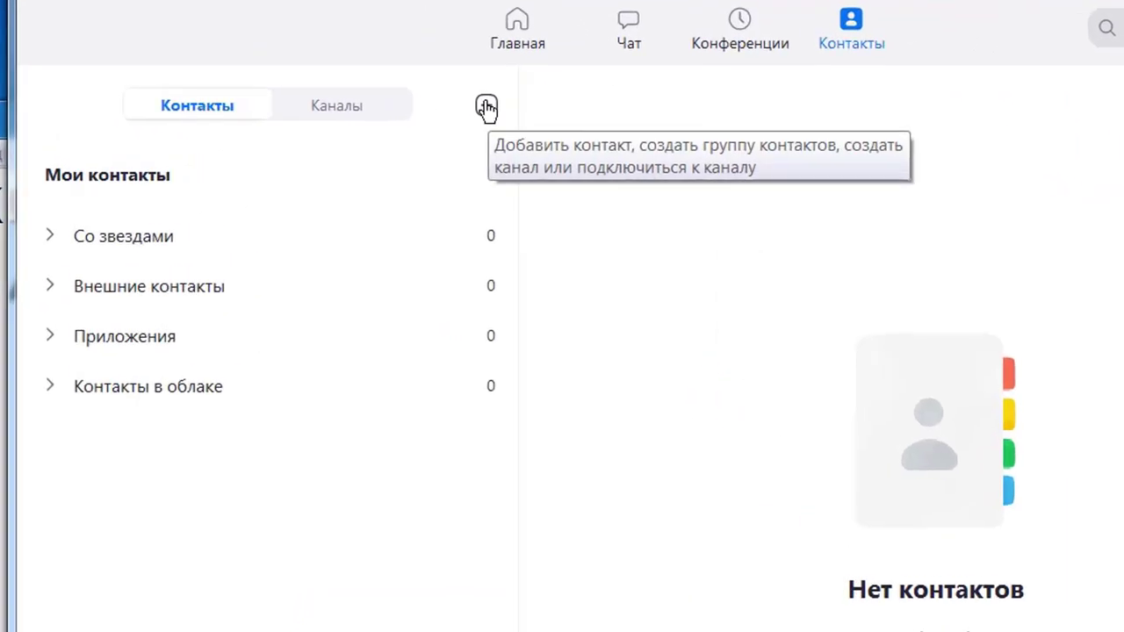
pyautogui.click(510, 112)
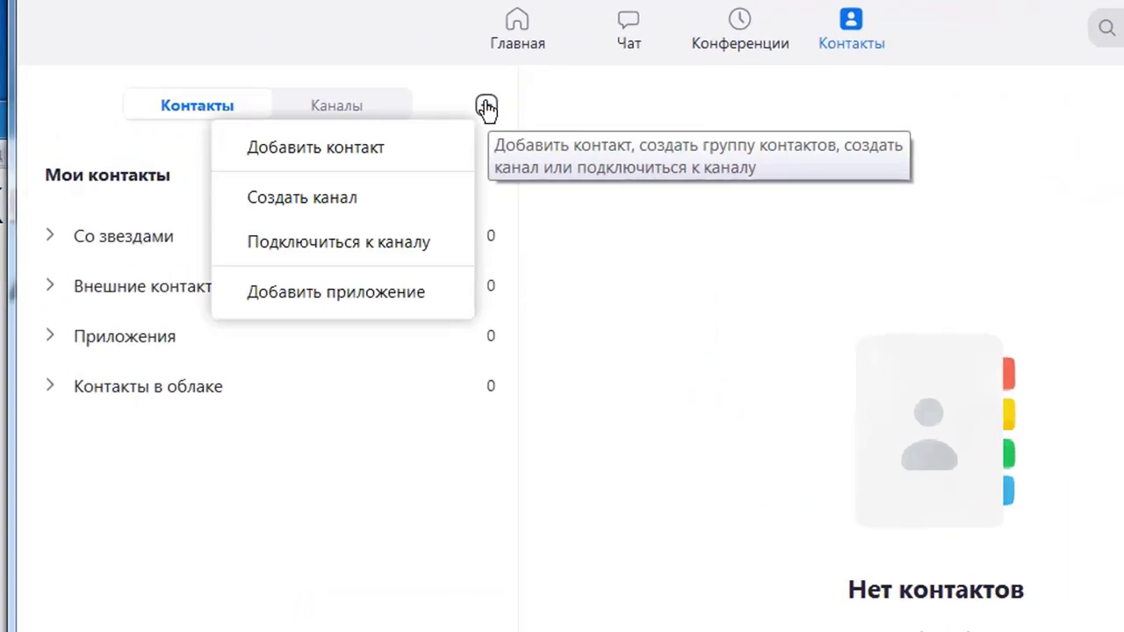
pyautogui.click(305, 158)
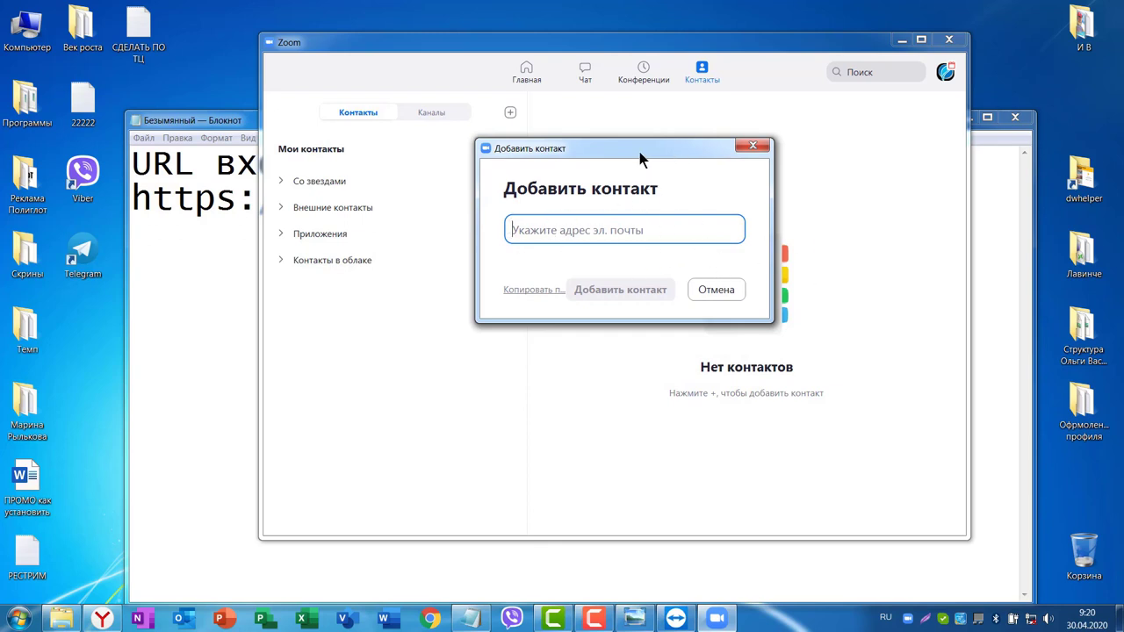
pyautogui.moveTo(640, 152); pyautogui.dragTo(767, 142)
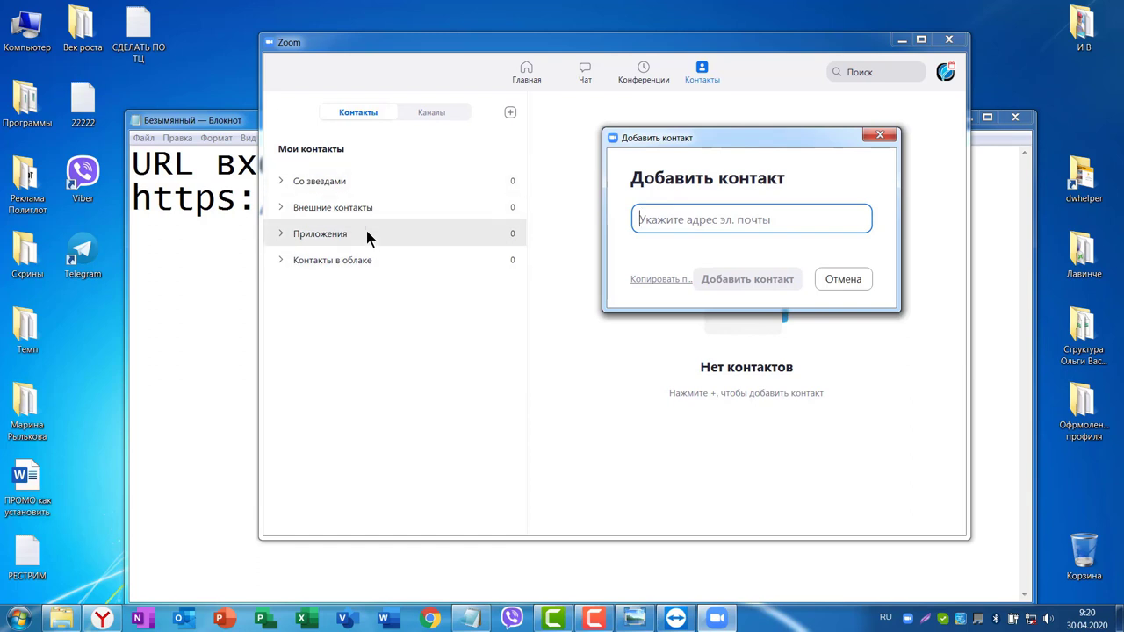
pyautogui.moveTo(803, 140); pyautogui.dragTo(614, 154)
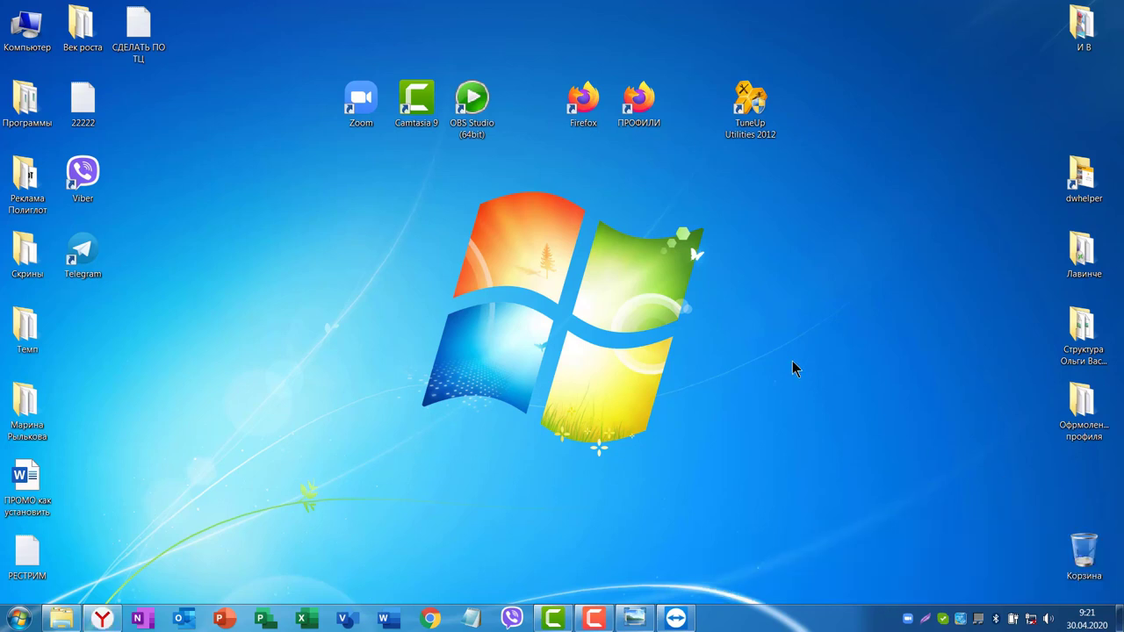
# Step: Switch from the desktop to Yandex Browser
pyautogui.click(102, 619)
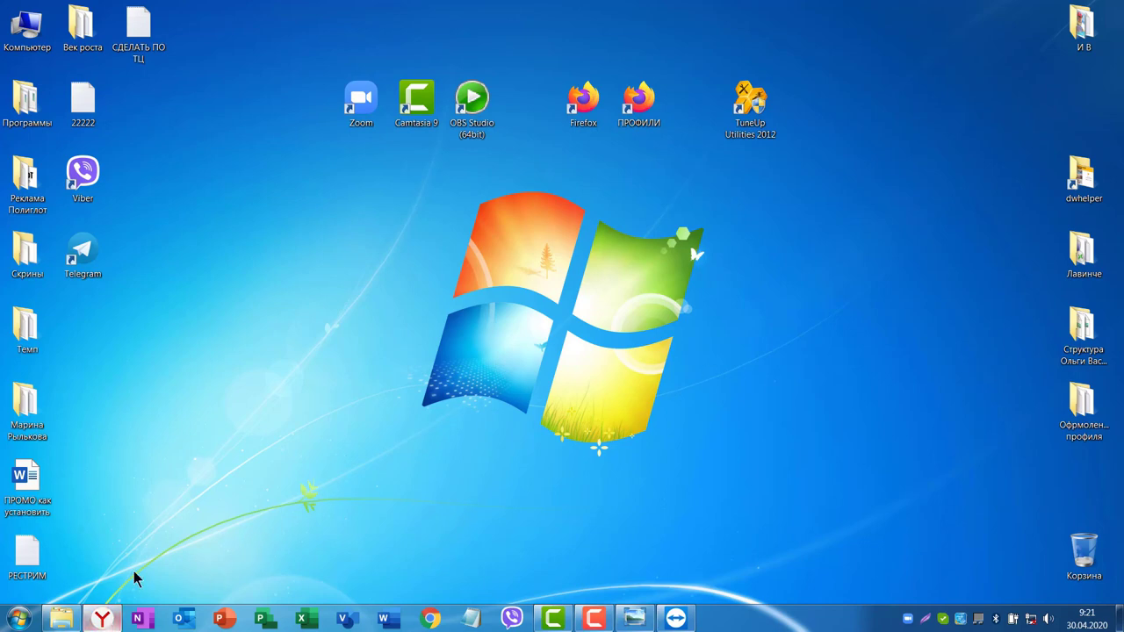